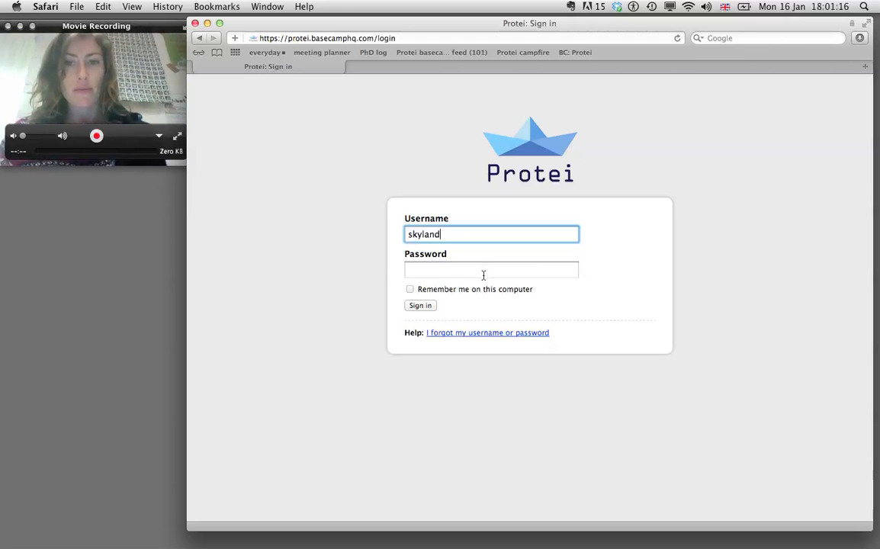
Step: Enter the account password and sign in to the Protei Basecamp account
left_click(483, 275)
type("•••••••••••")
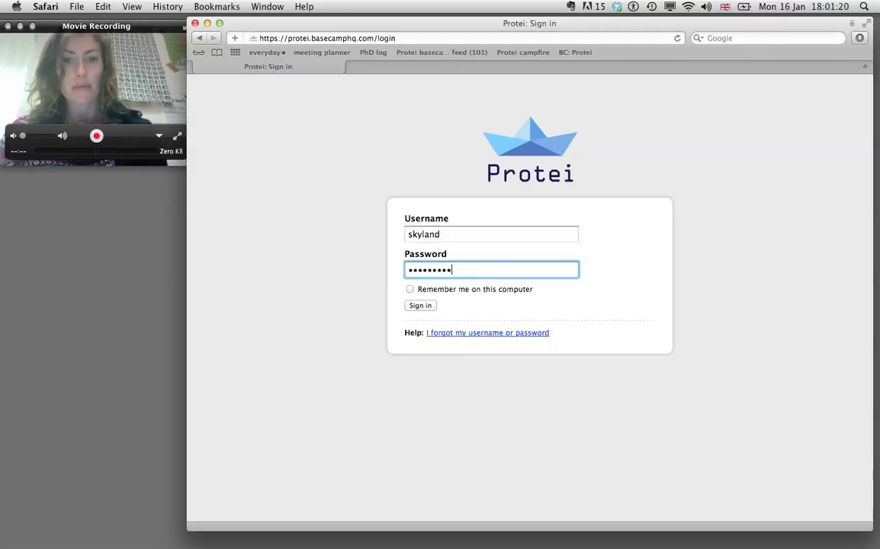
left_click(419, 306)
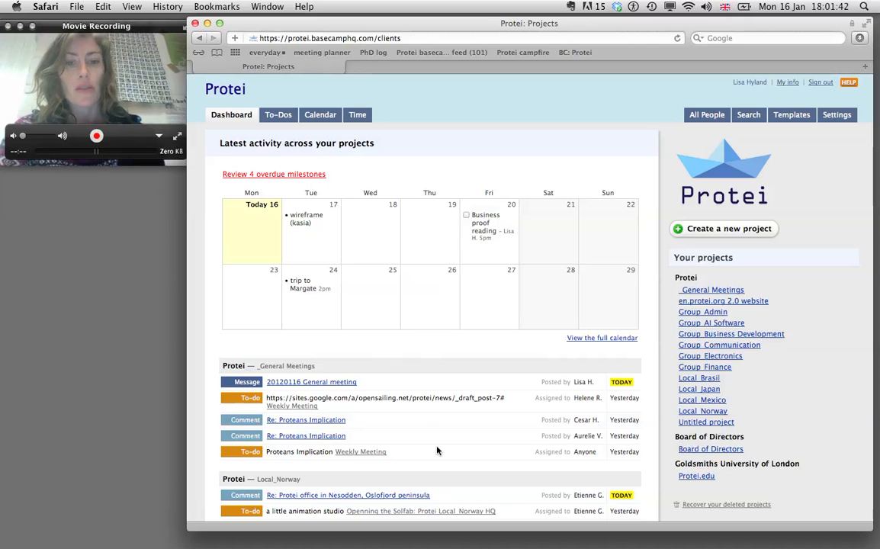
Step: Scroll down through the Dashboard activity feed and back up to the top
scroll(437, 451, "down", 4)
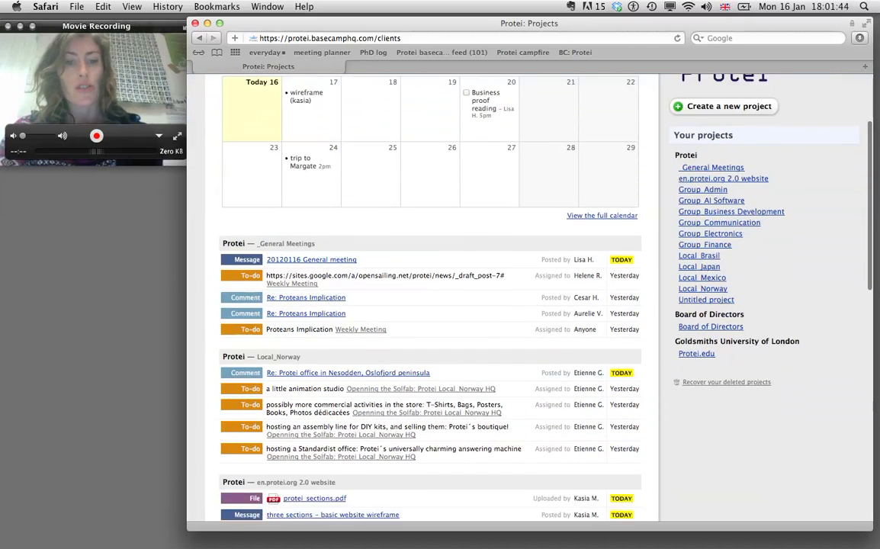
scroll(437, 451, "down", 3)
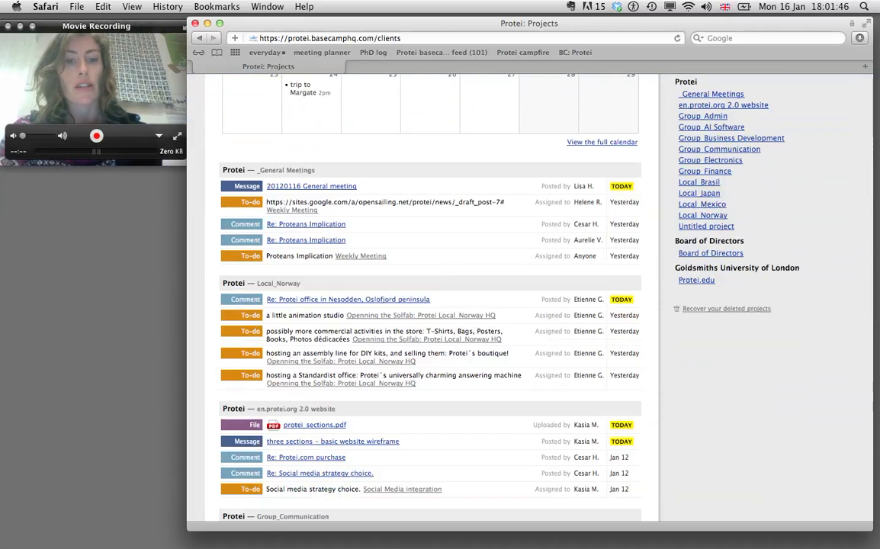
scroll(437, 451, "up", 4)
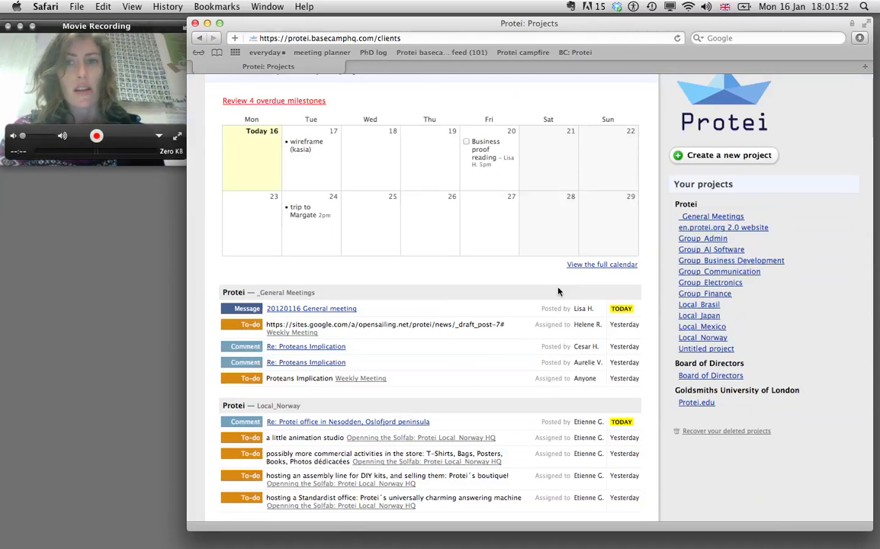
scroll(676, 194, "up", 2)
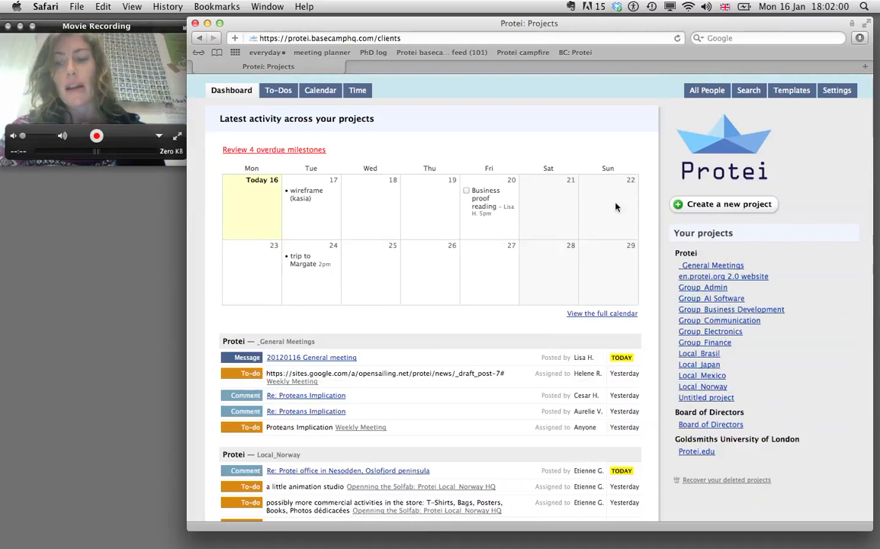
scroll(555, 182, "up", 2)
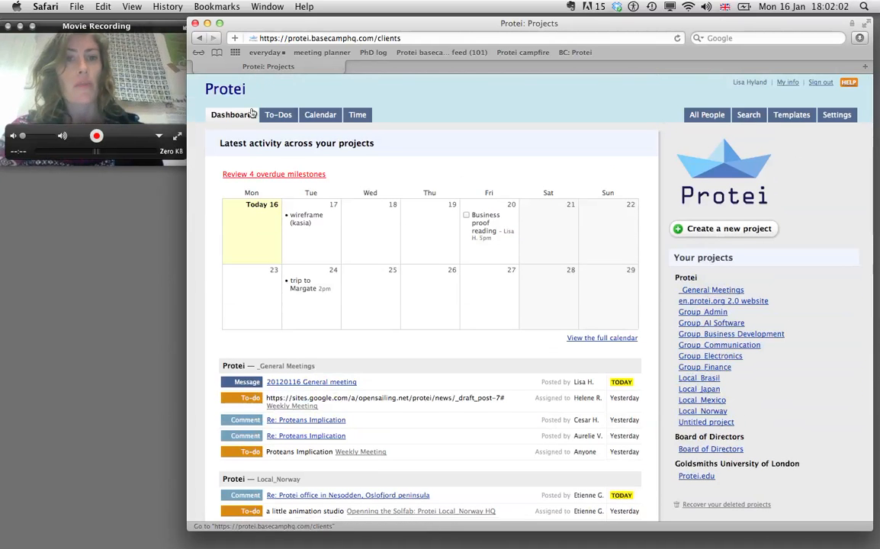
left_click(273, 119)
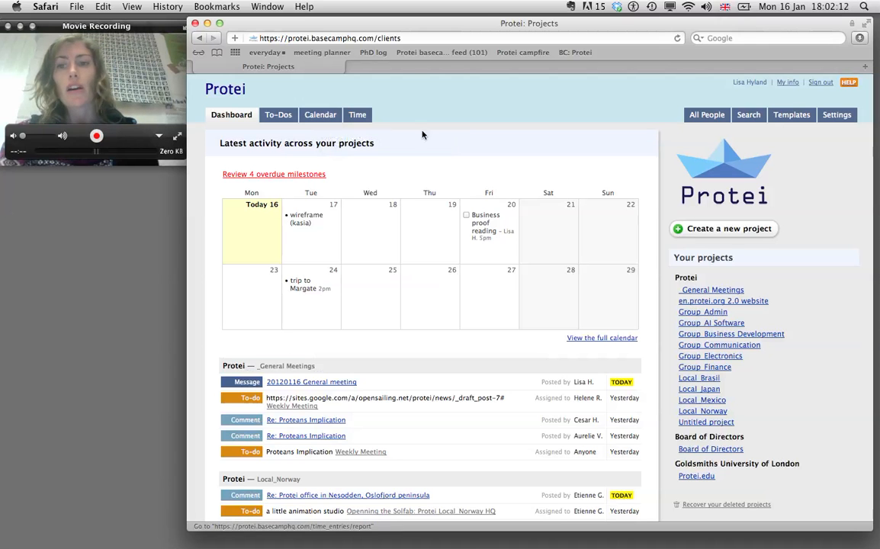
Step: Save the My info contact details unchanged, keeping the notification email address
left_click(789, 86)
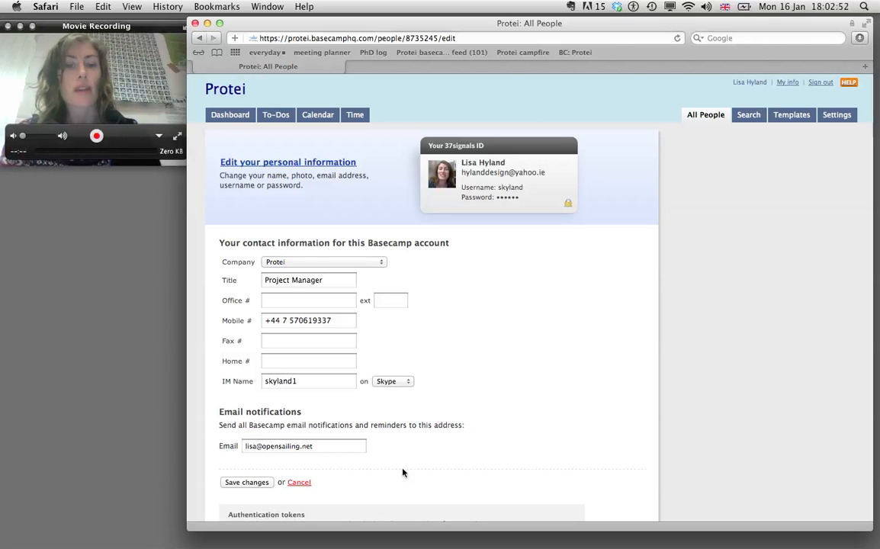
left_click(236, 482)
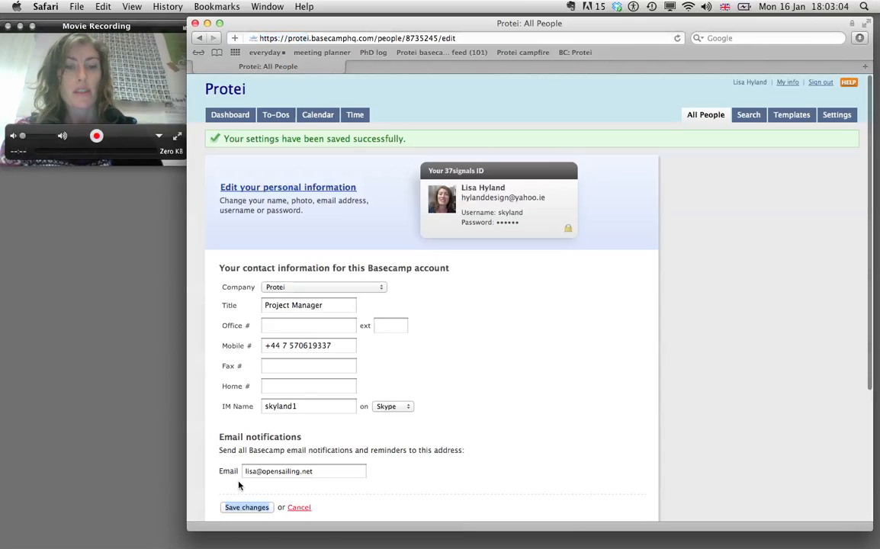
left_click(245, 507)
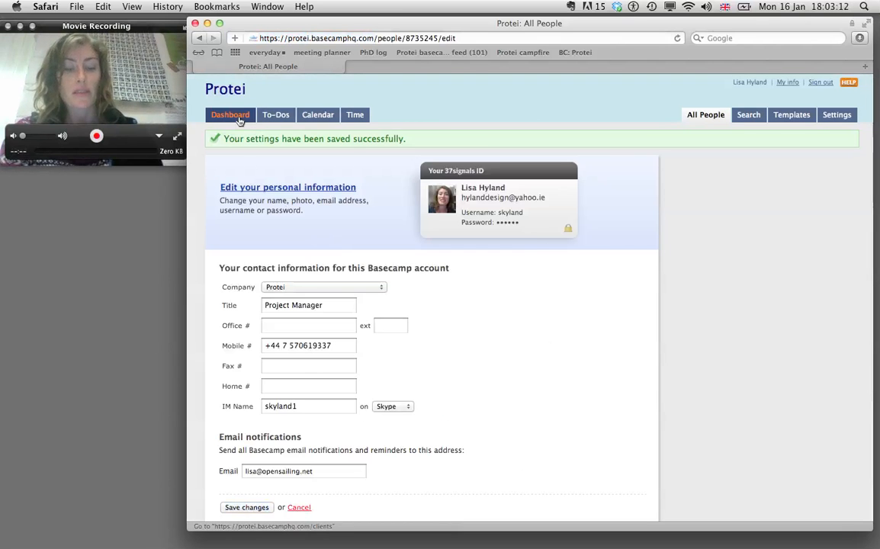
Step: Go from the Dashboard into the _General Meetings project and skim its activity
left_click(239, 120)
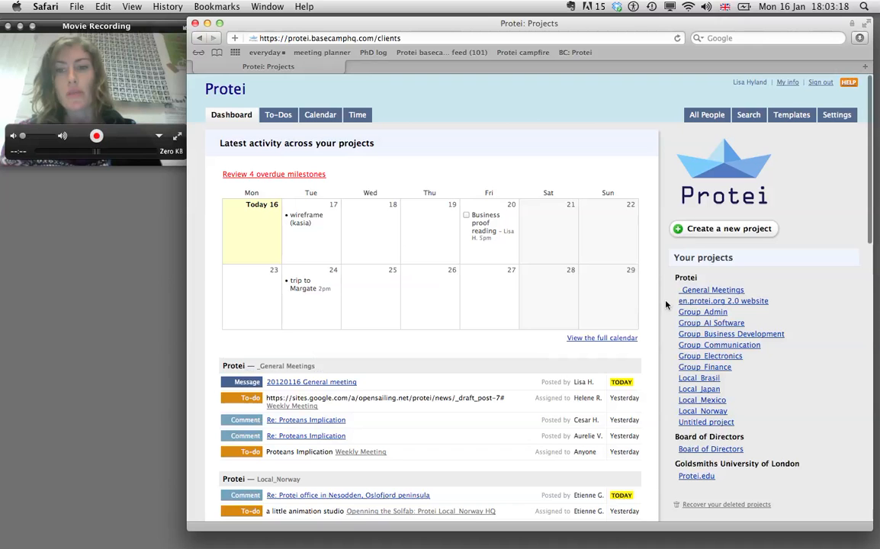
left_click(711, 297)
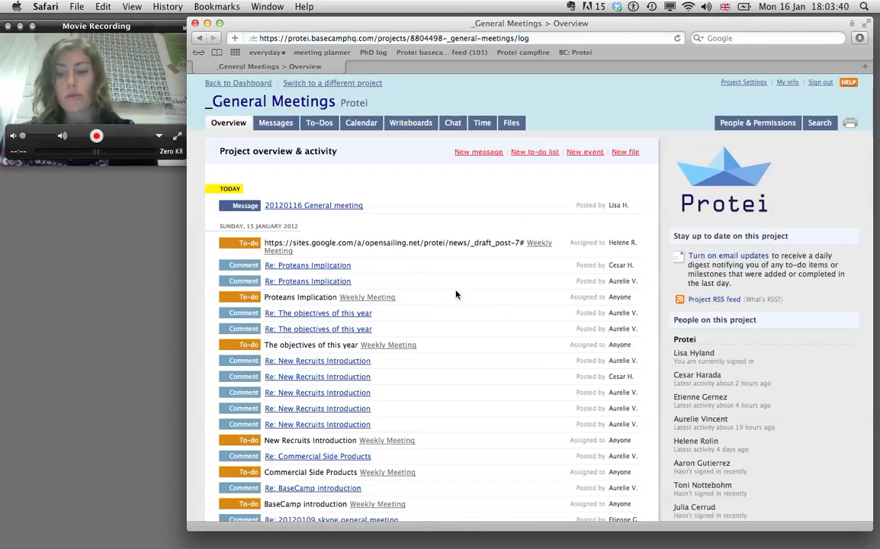
scroll(456, 295, "down", 5)
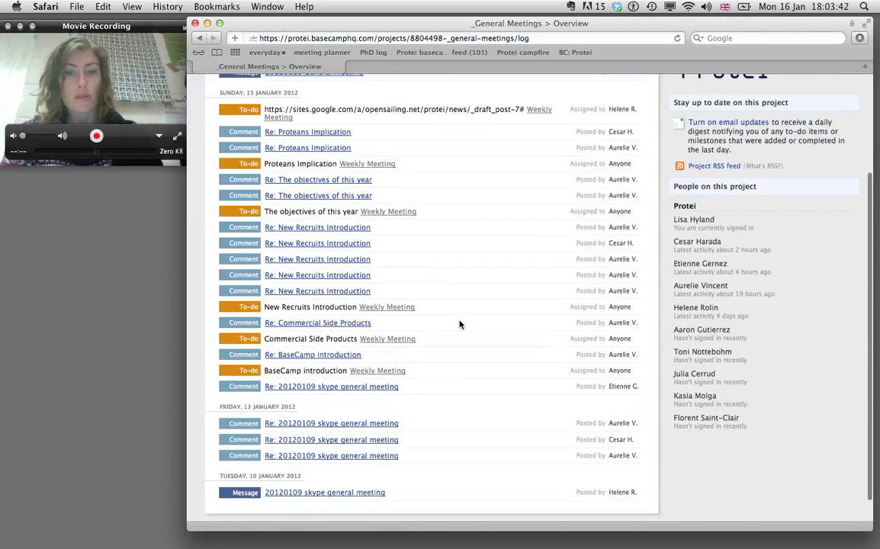
scroll(459, 325, "up", 5)
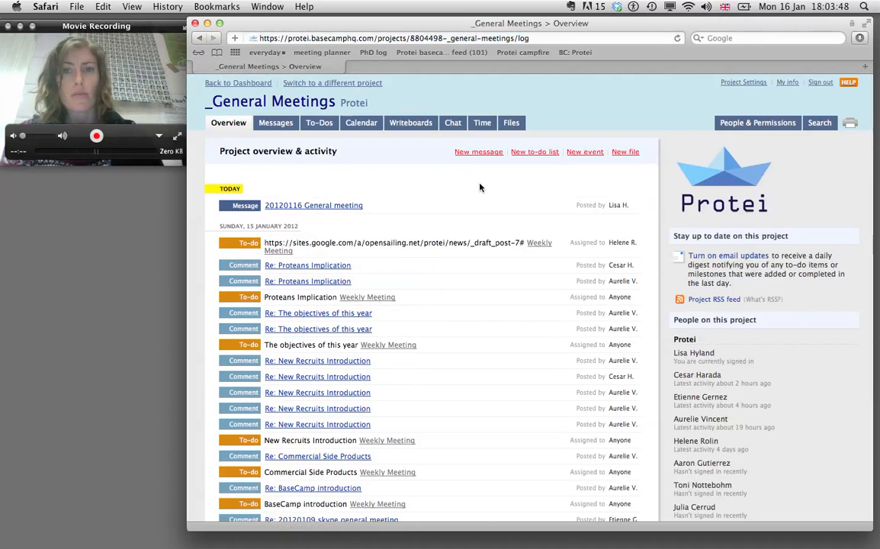
Step: Create private to-do list 'marketing plan' with description 'decide on cost per unit'
left_click(536, 153)
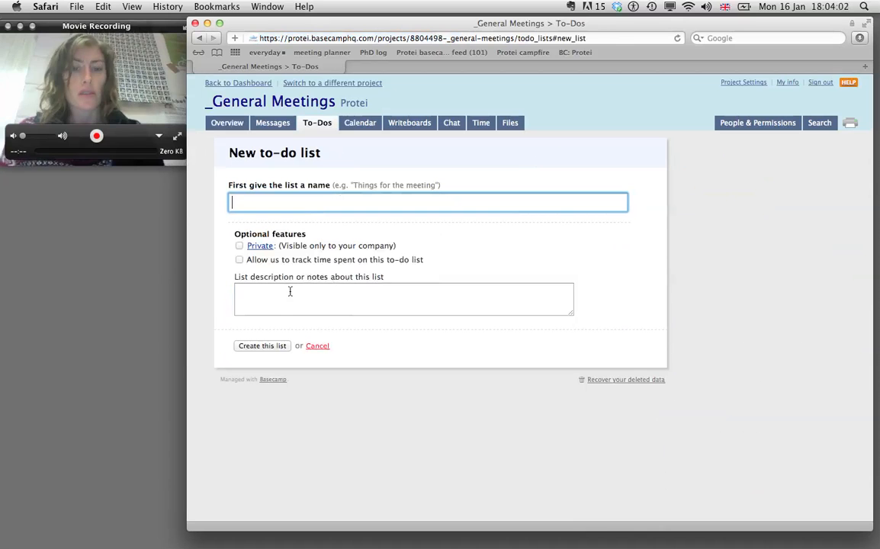
type("marketing plan")
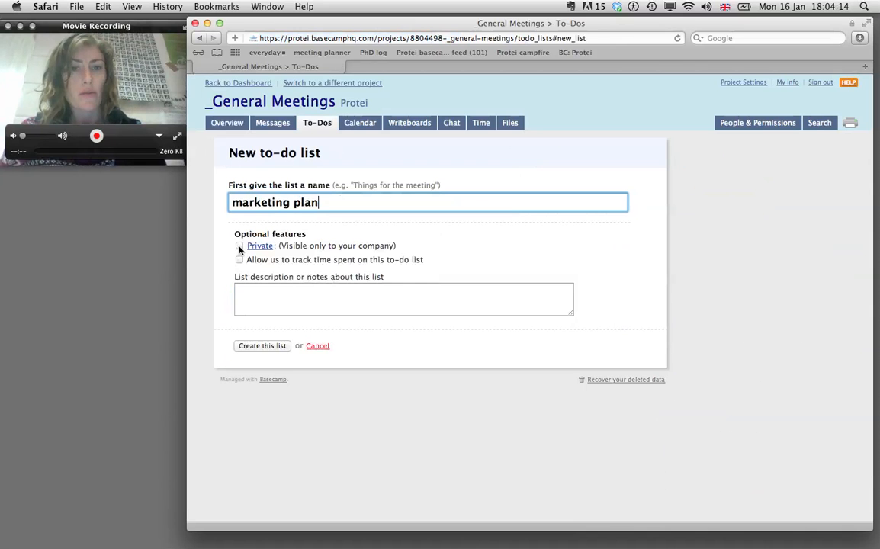
left_click(240, 247)
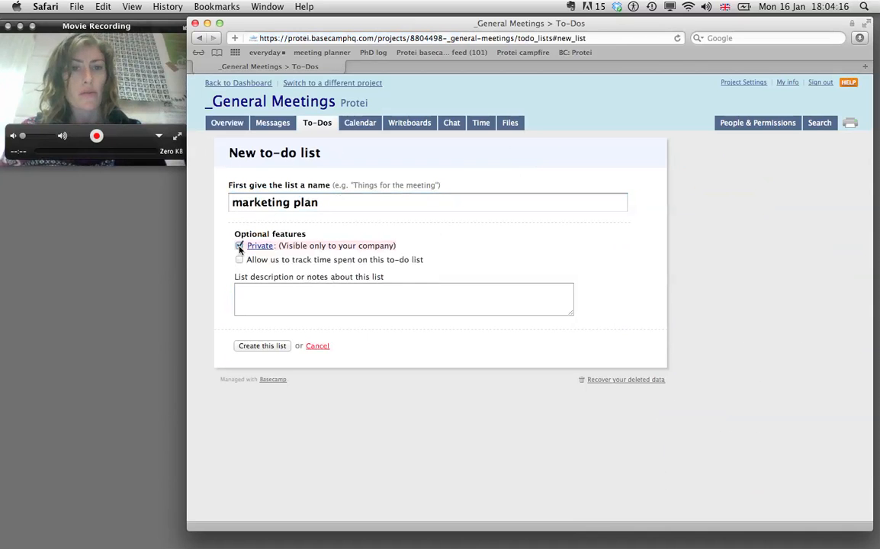
left_click(249, 292)
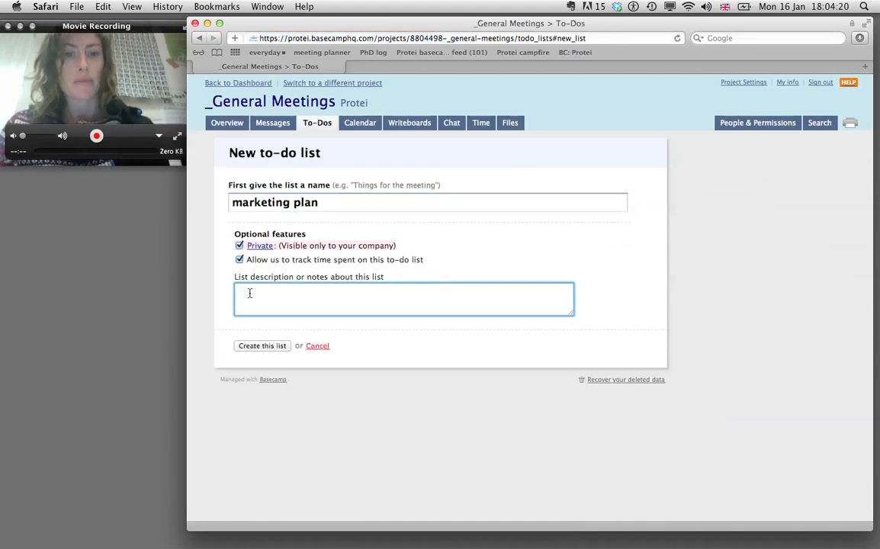
type("dec")
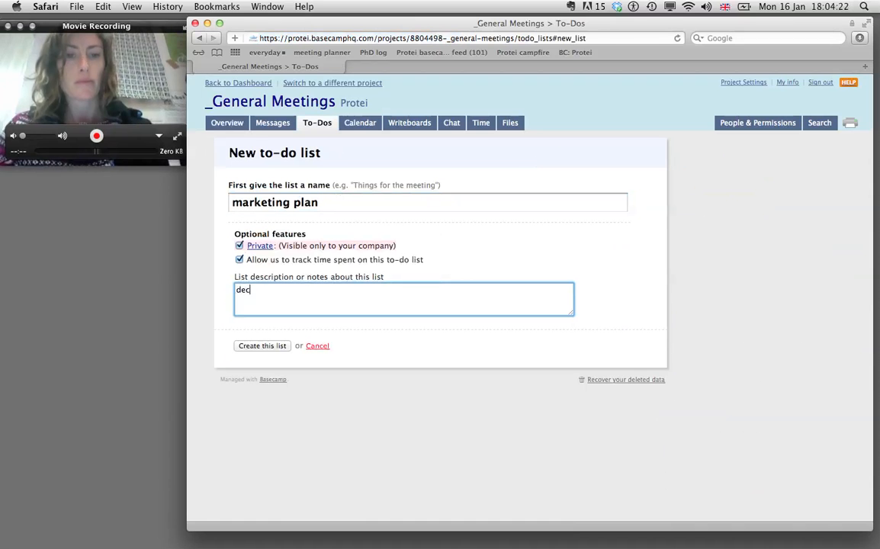
type("ide on c")
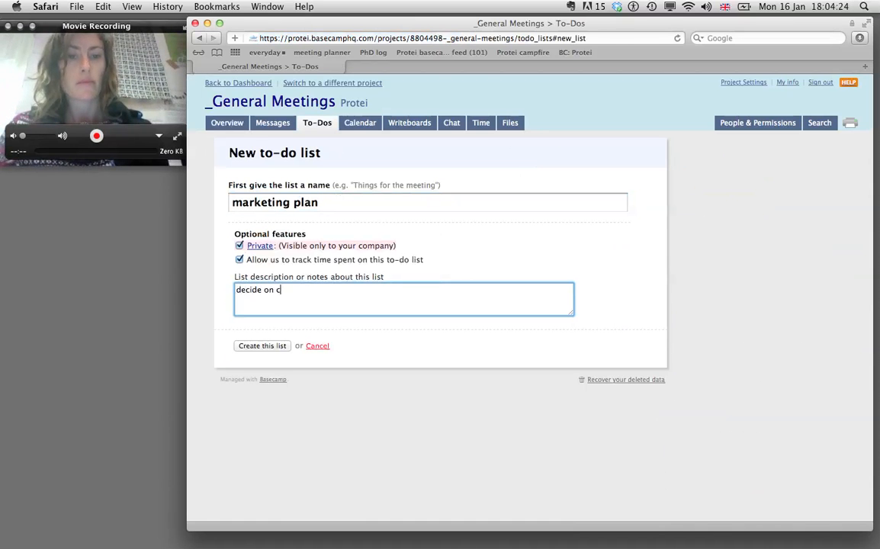
type("ot st per unit")
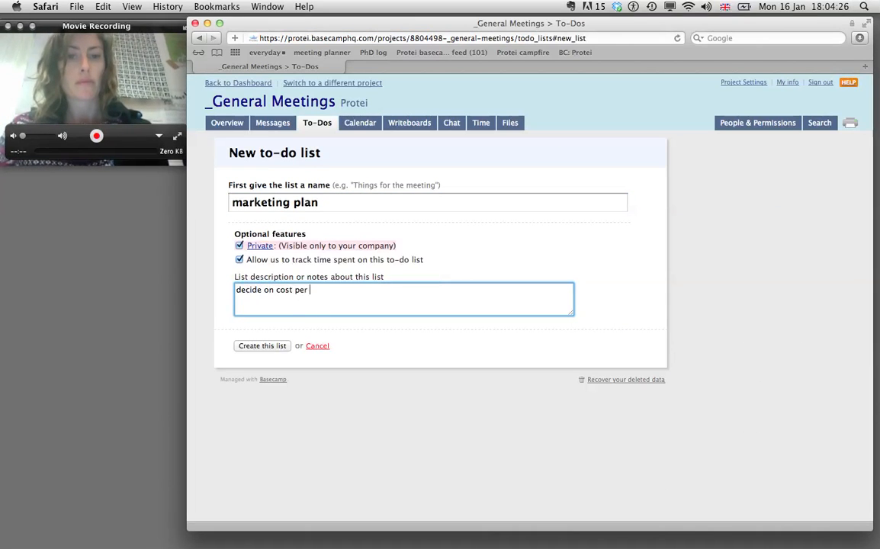
left_click(254, 347)
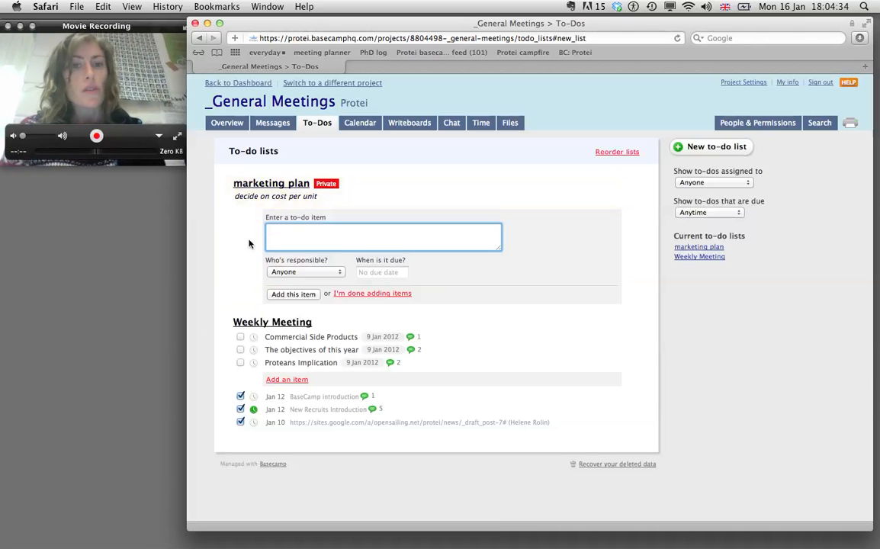
Step: Add to-do 'contact suppliers of similar products', assigned to yourself, due 20 Jan 2012
left_click(340, 273)
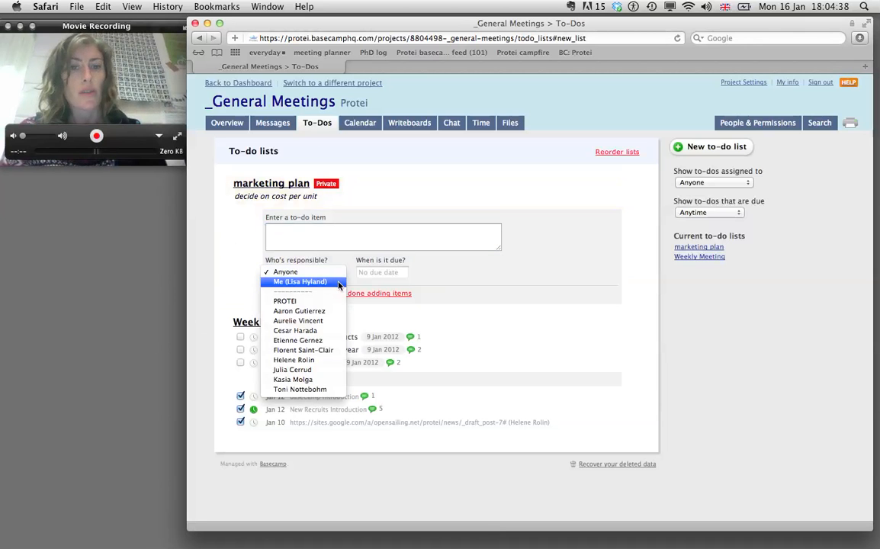
left_click(339, 283)
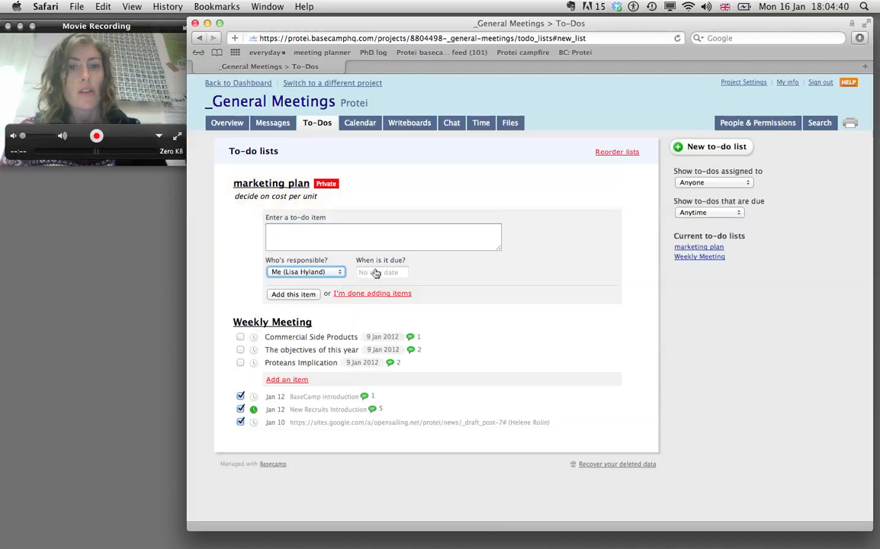
left_click(375, 273)
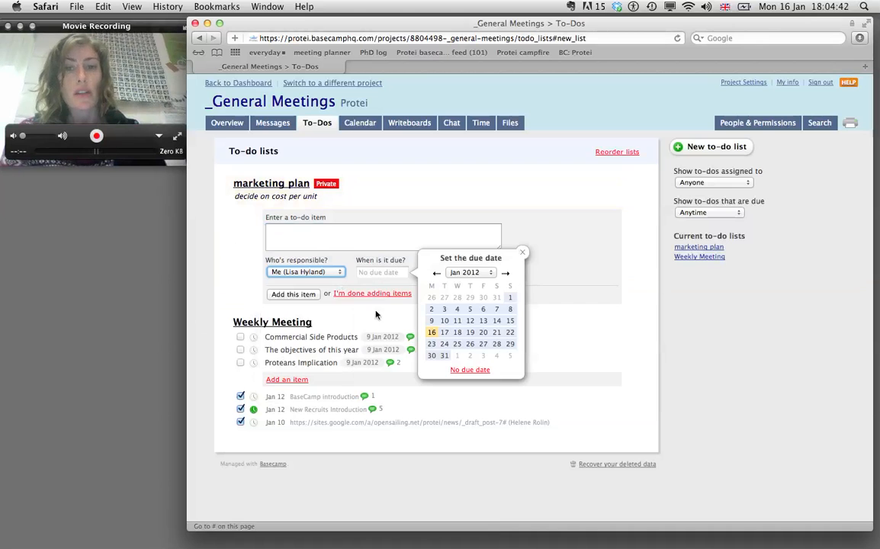
left_click(481, 334)
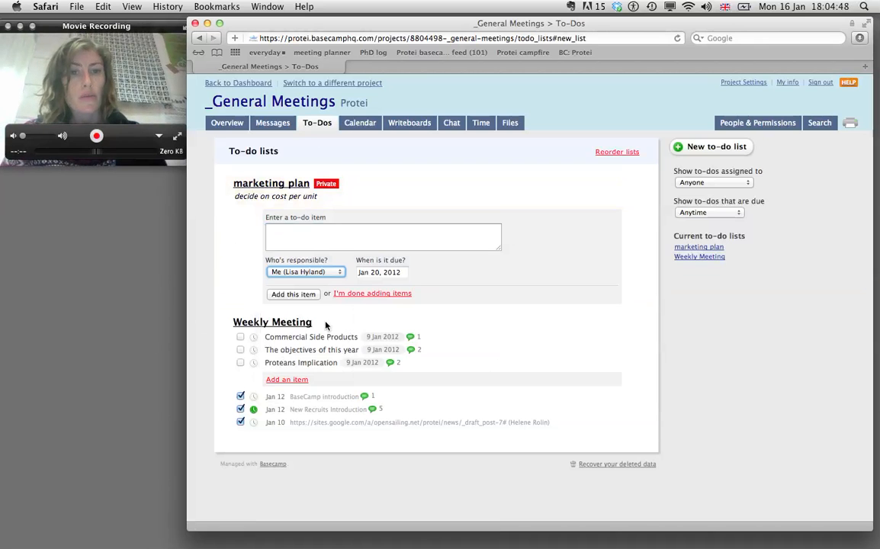
left_click(309, 237)
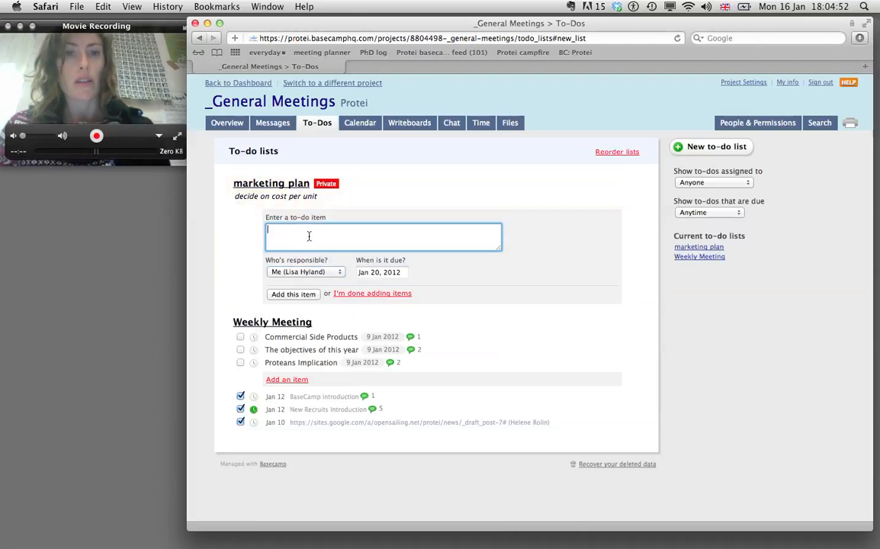
type("co")
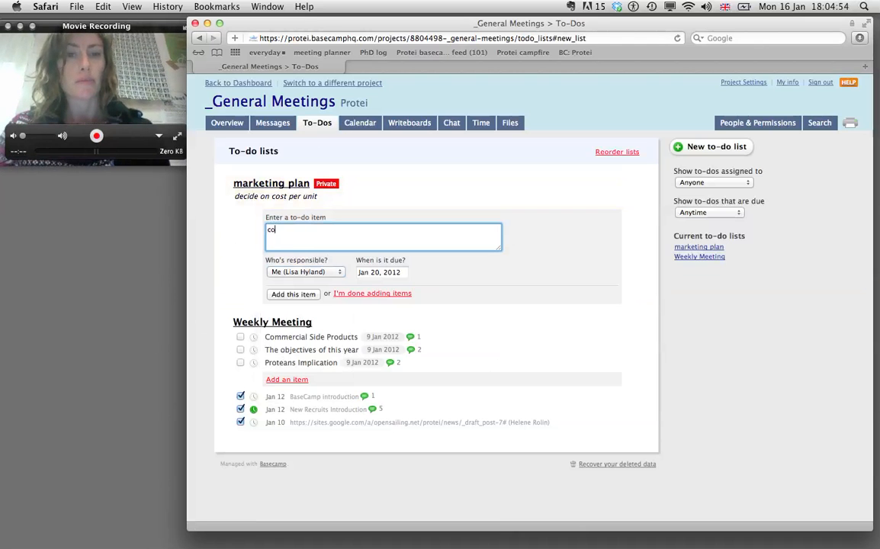
type("ntact suppliers o")
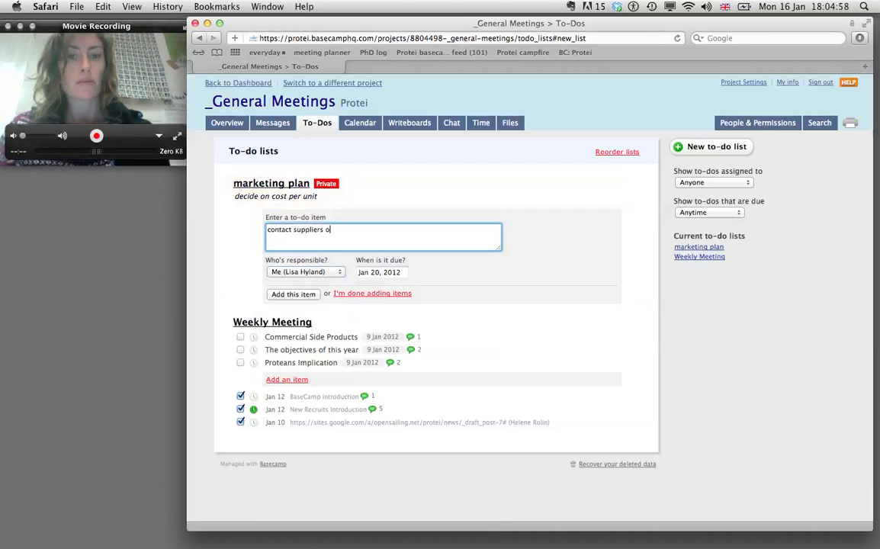
type("f similar p")
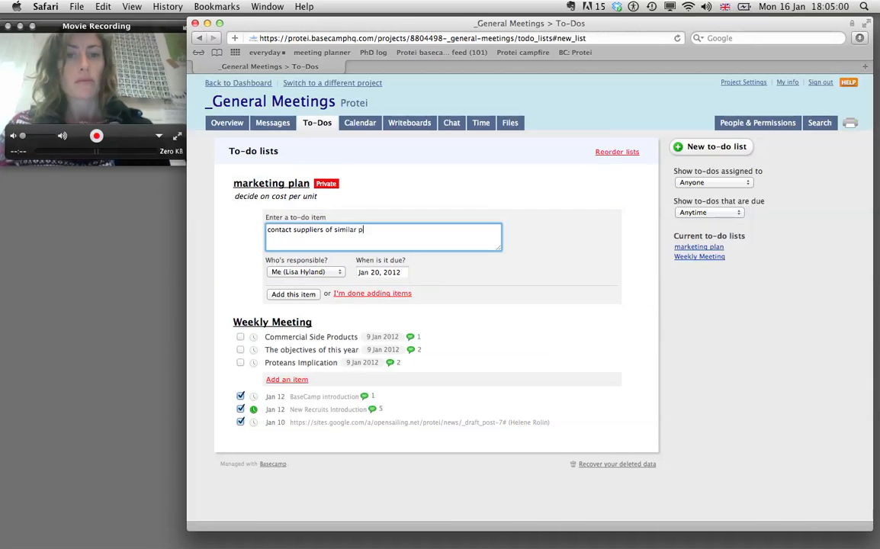
type("roducts")
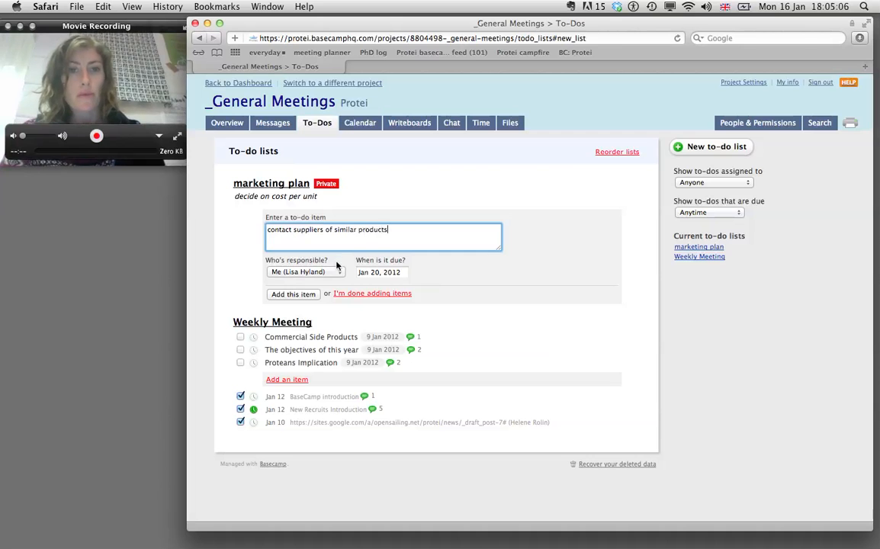
left_click(297, 296)
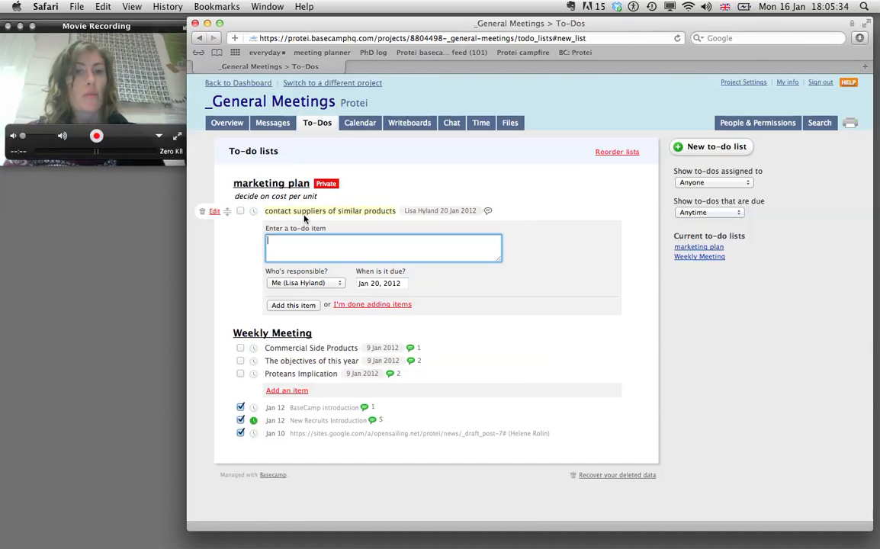
Step: Log 0.5 hours on the to-do described 'contacted suppliers of toy boats in the uk'
left_click(256, 215)
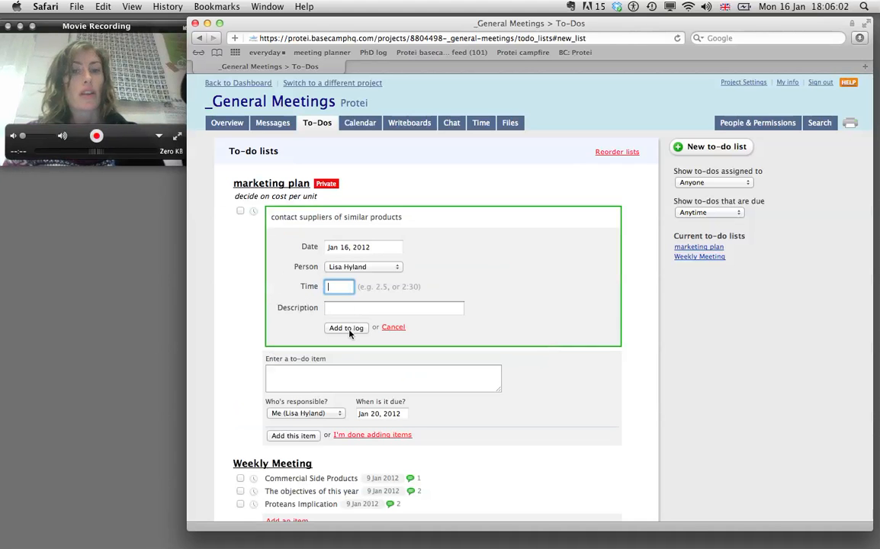
type(".")
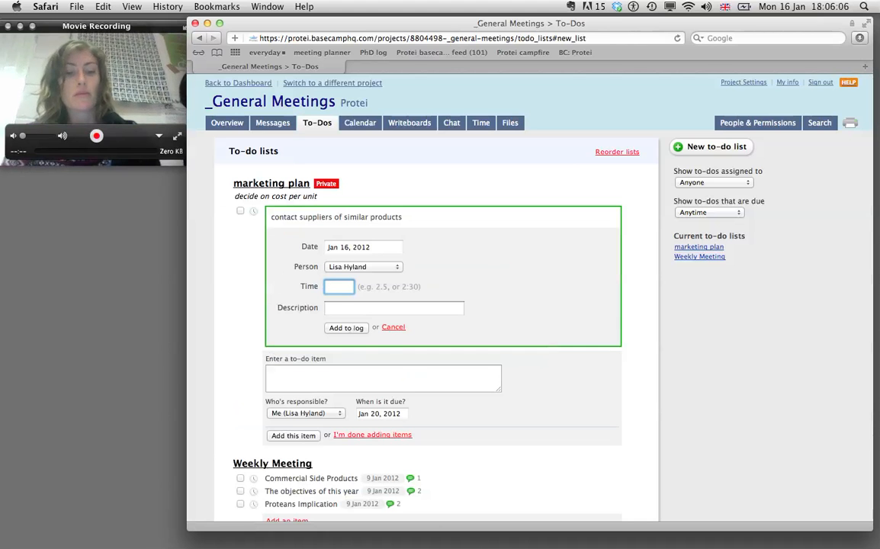
type("5")
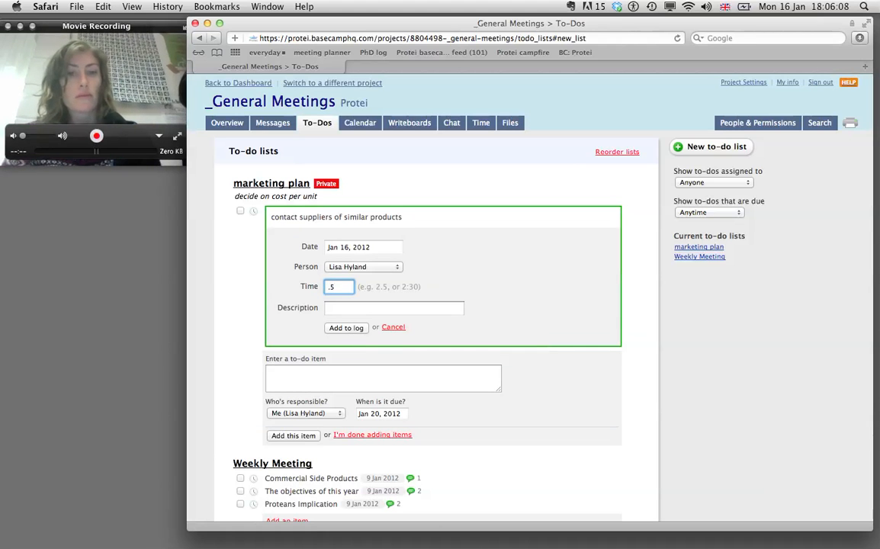
left_click(341, 309)
type("con")
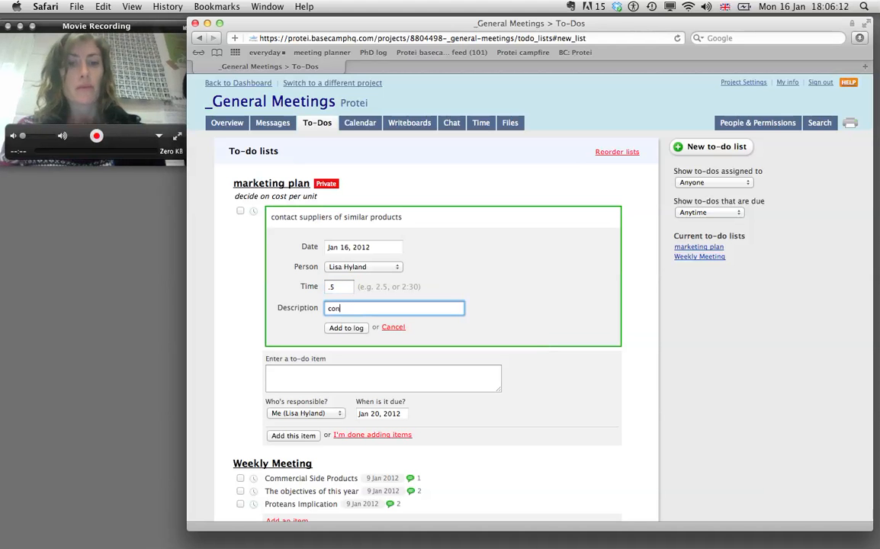
type("tacted ")
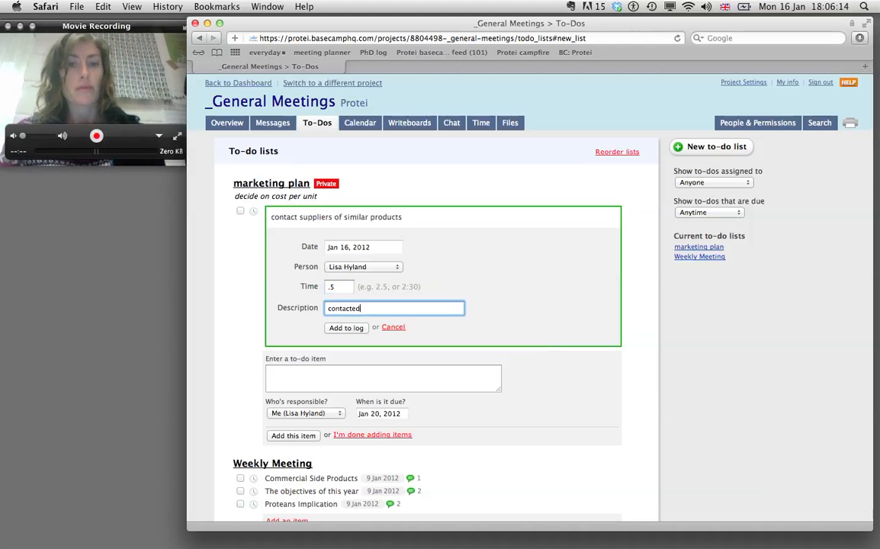
type("suppliers ")
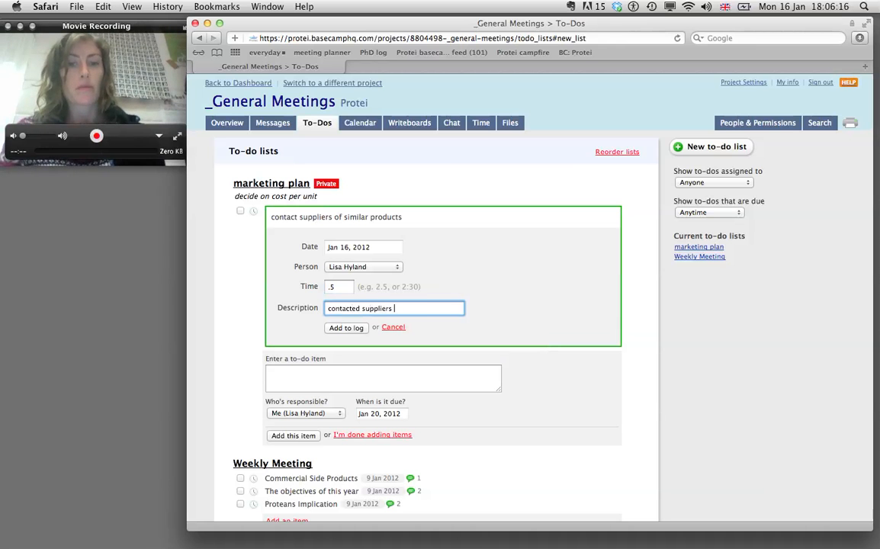
type("of toy ")
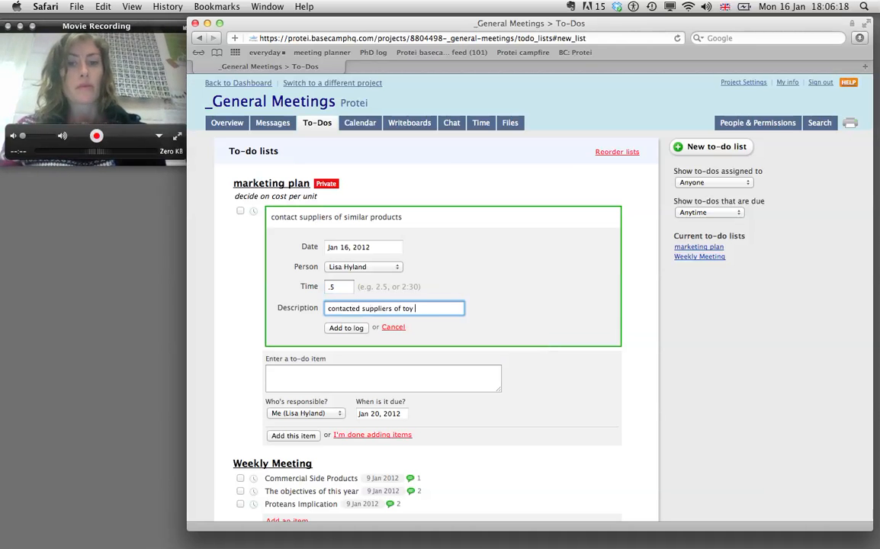
type("boats in the")
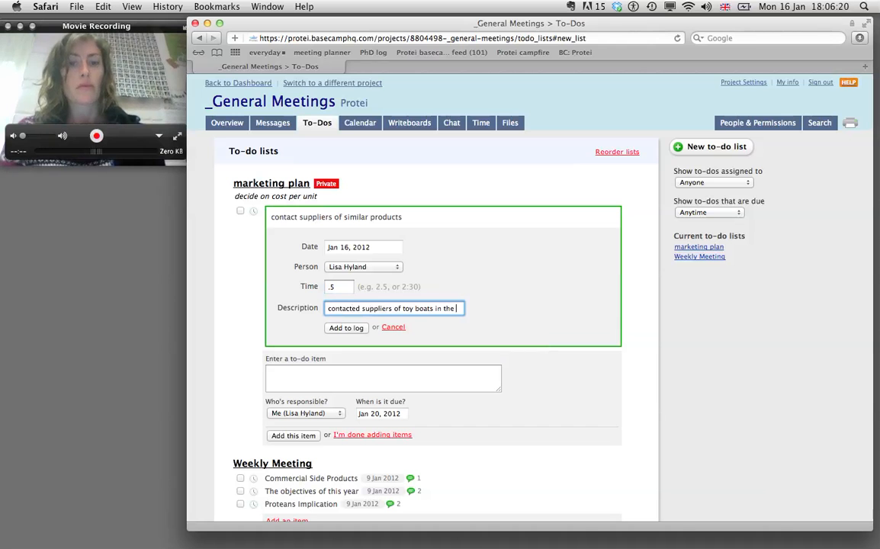
type(" uk")
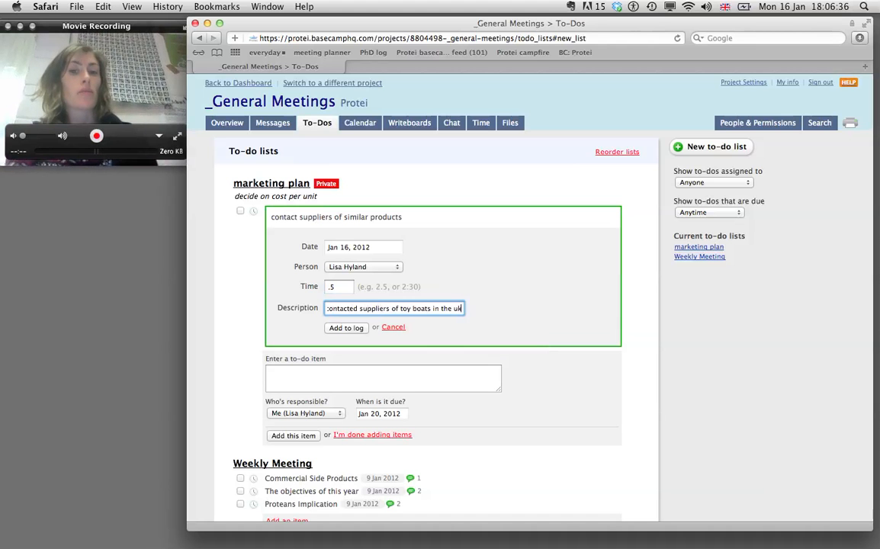
left_click(344, 328)
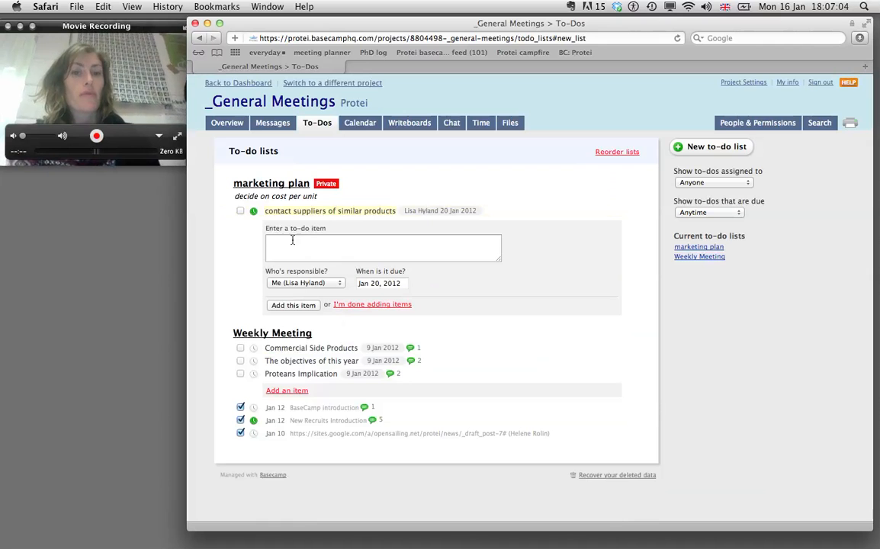
Step: Log another 0.5 hours on the same to-do described 'compare suppliers'
left_click(253, 213)
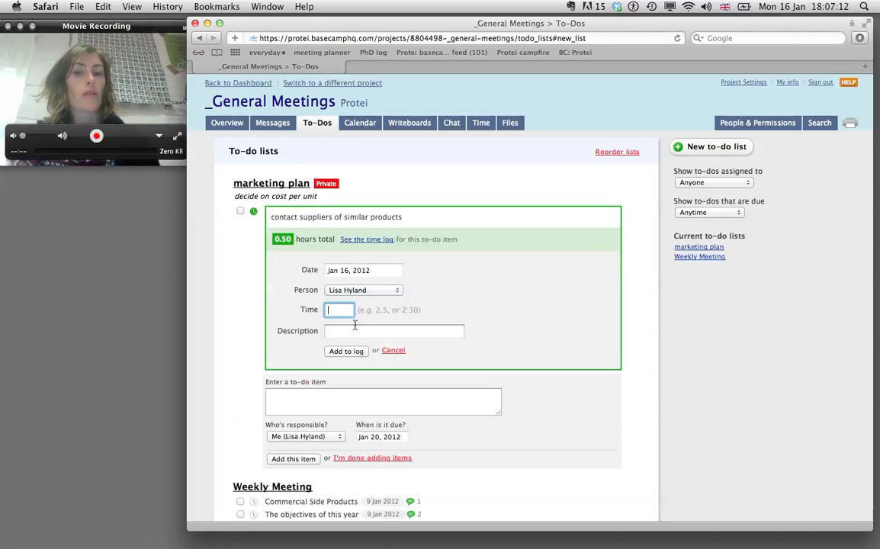
type(".5")
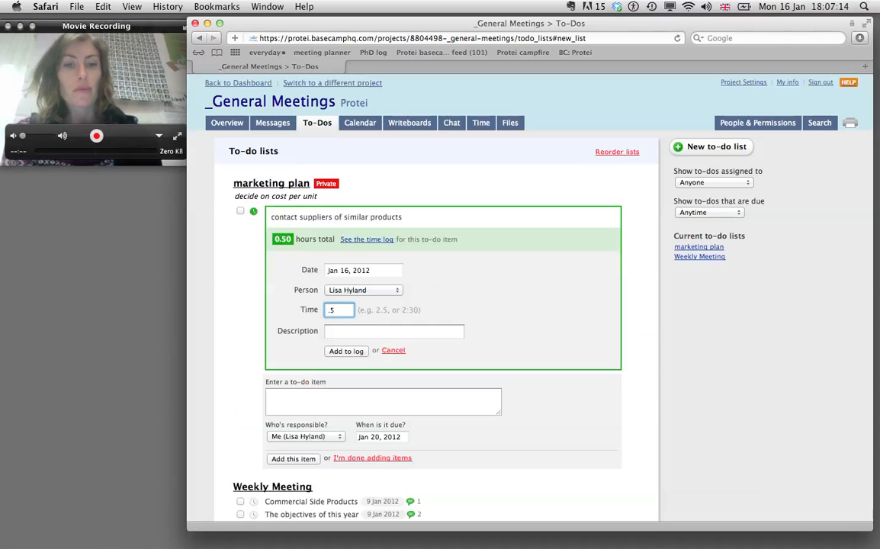
left_click(341, 331)
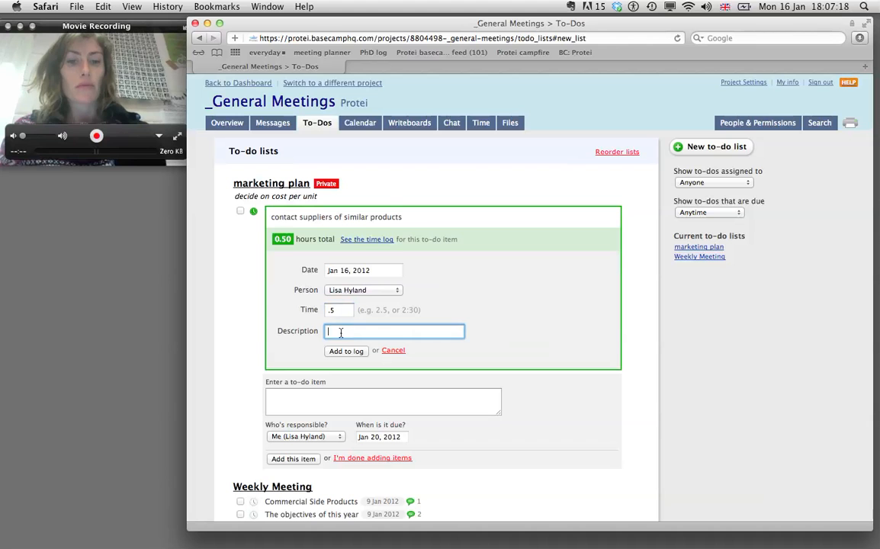
type("comp")
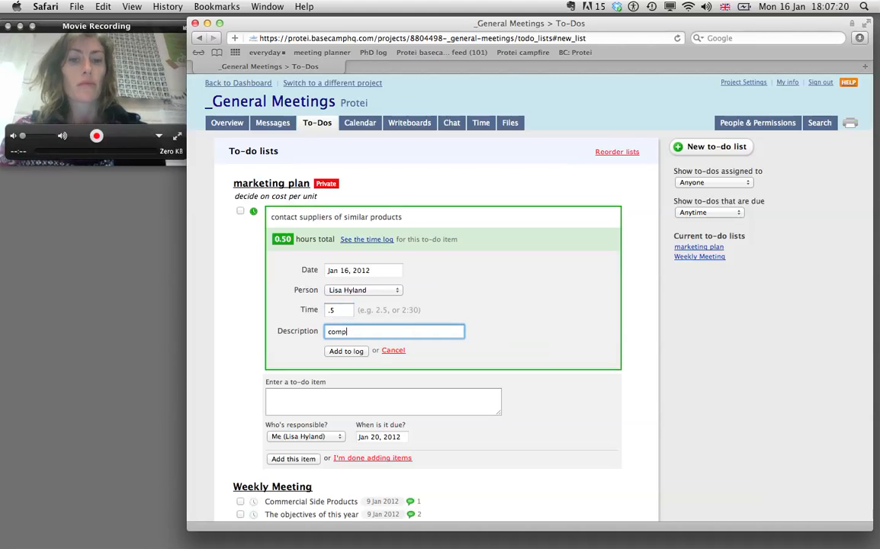
type("are su")
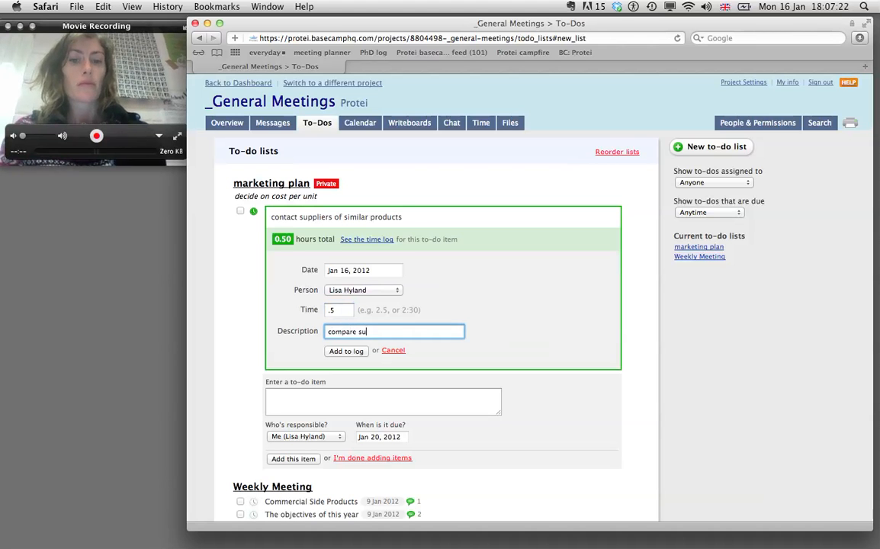
type("ppliers")
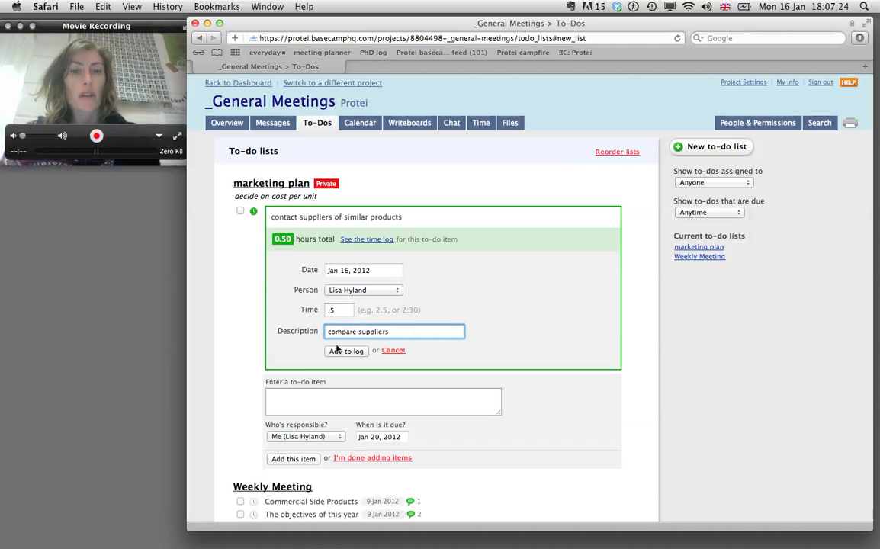
left_click(344, 352)
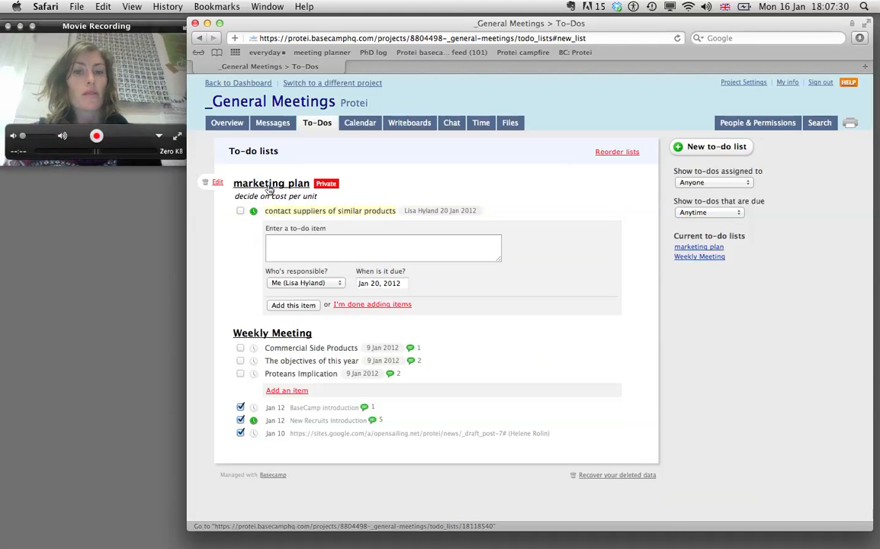
left_click(268, 188)
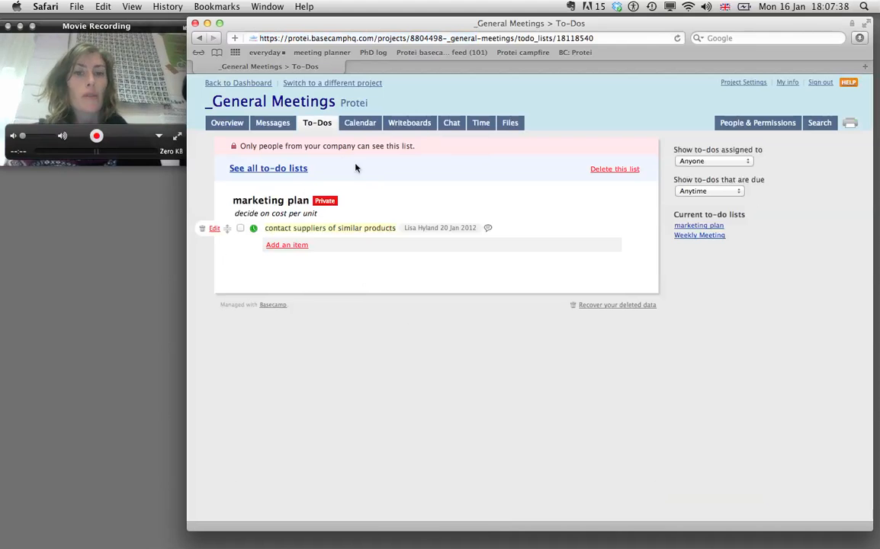
left_click(265, 169)
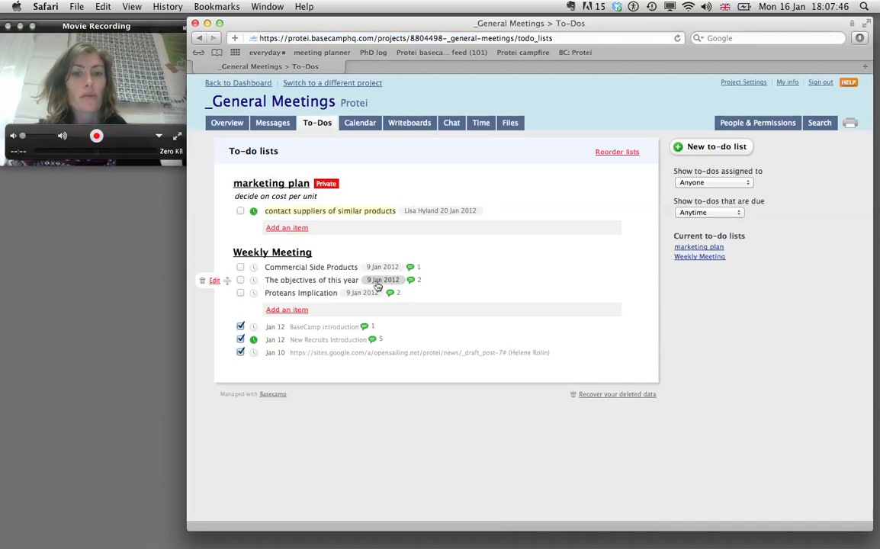
Step: Drag Proteans Implication to the top of Weekly Meeting, then tick and untick Commercial Side Products
mouse_move(226, 295)
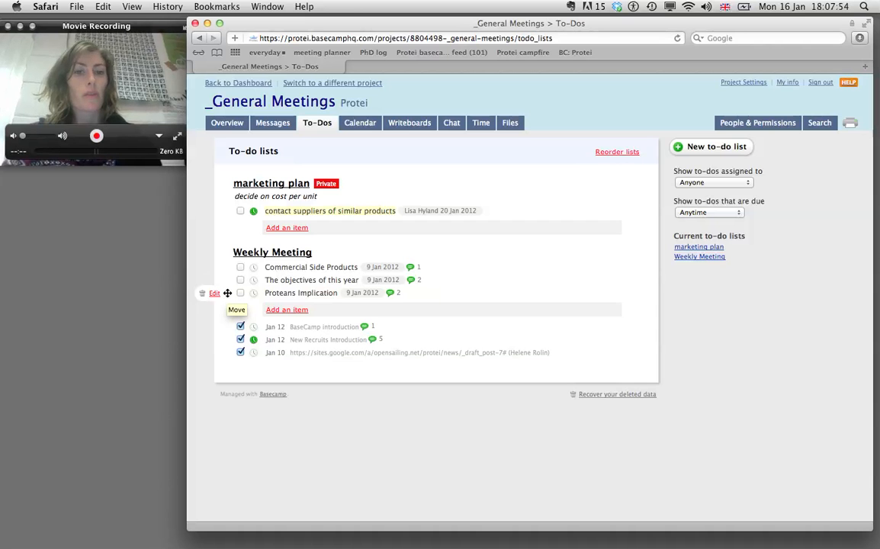
scroll(228, 293, "down", 1)
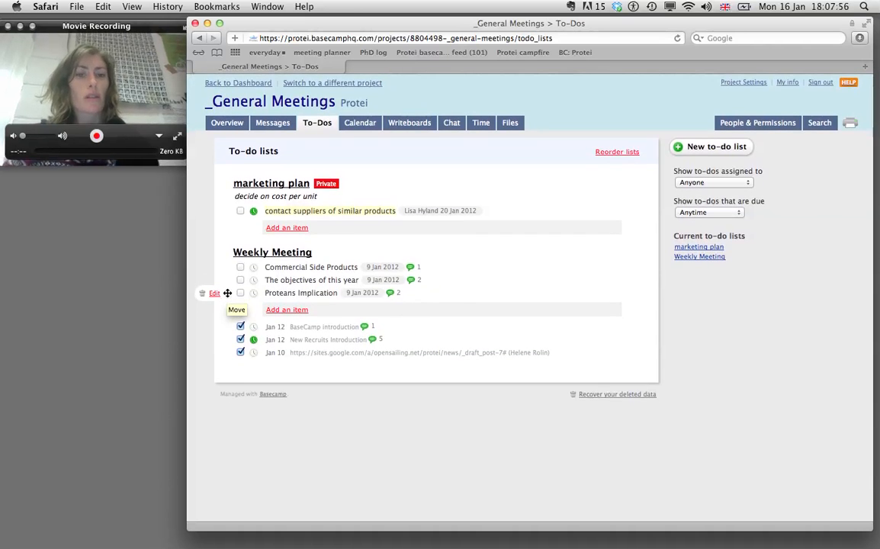
left_click_drag(228, 293, 217, 270)
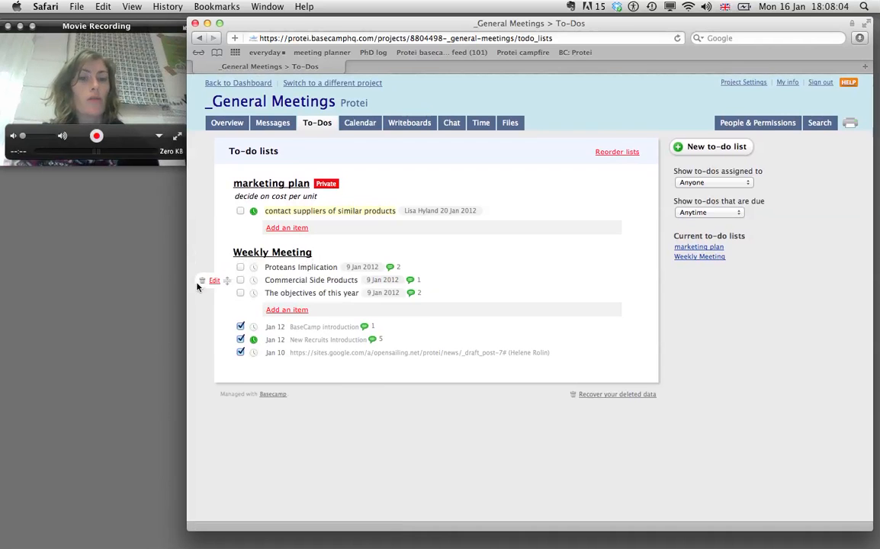
left_click(241, 281)
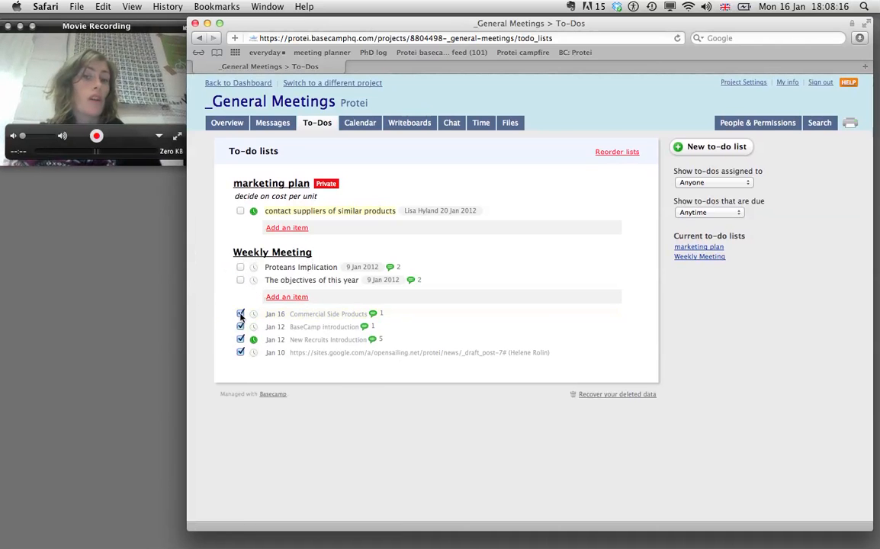
left_click(241, 315)
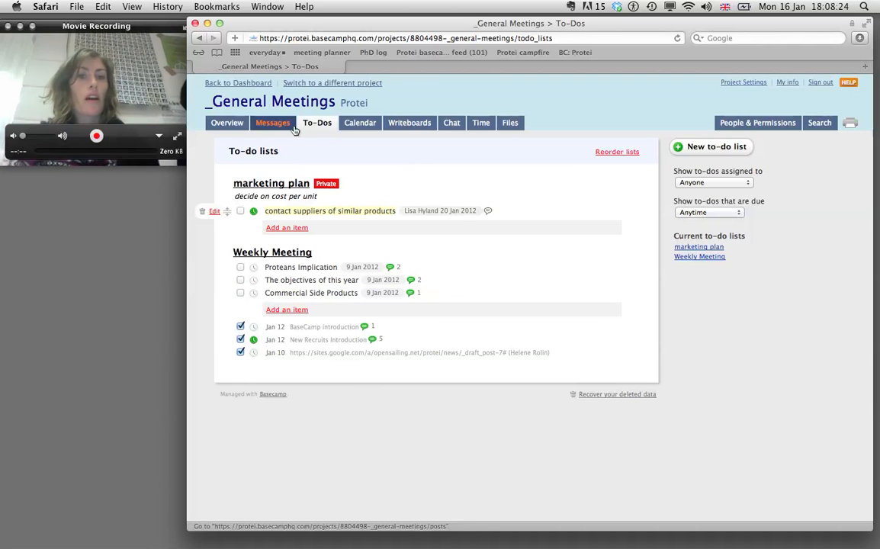
Step: Show the _General Meetings Overview with today's activity log
left_click(223, 129)
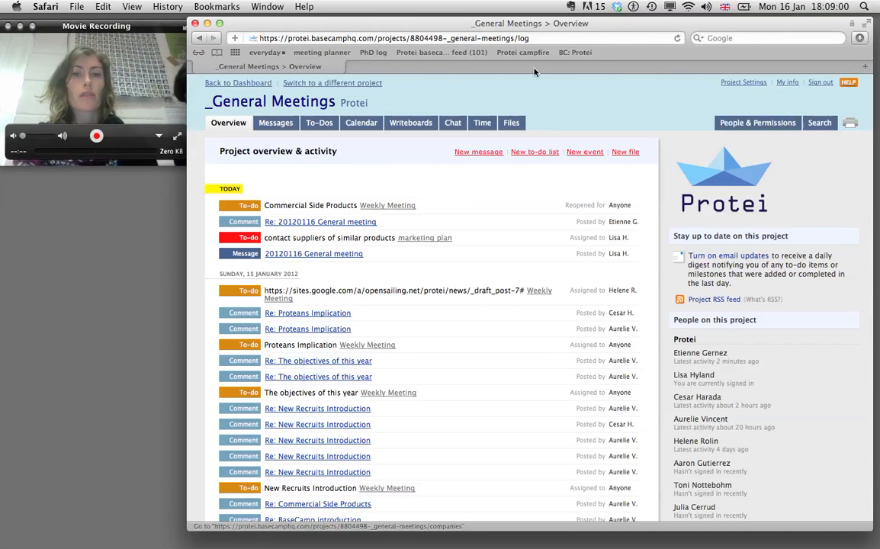
Step: Pick Group_Business Development from the full project list to open its overview
left_click(308, 85)
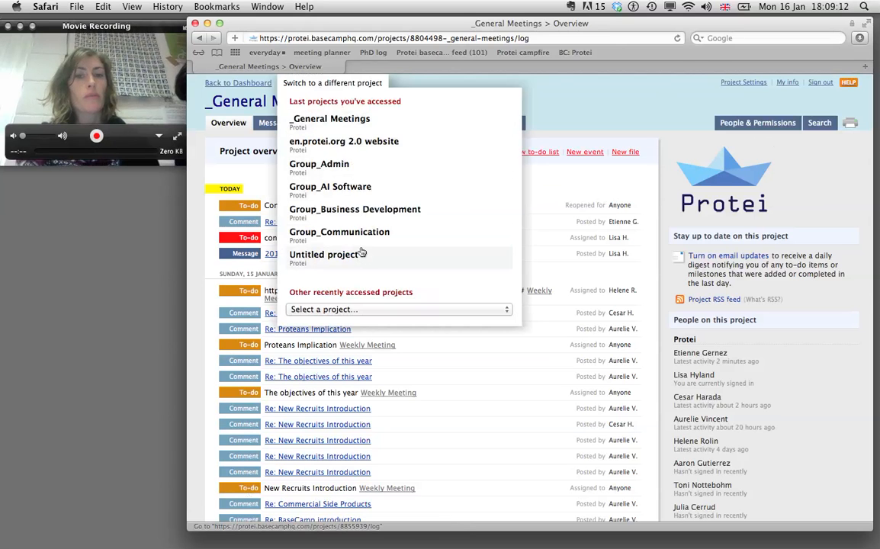
left_click(379, 310)
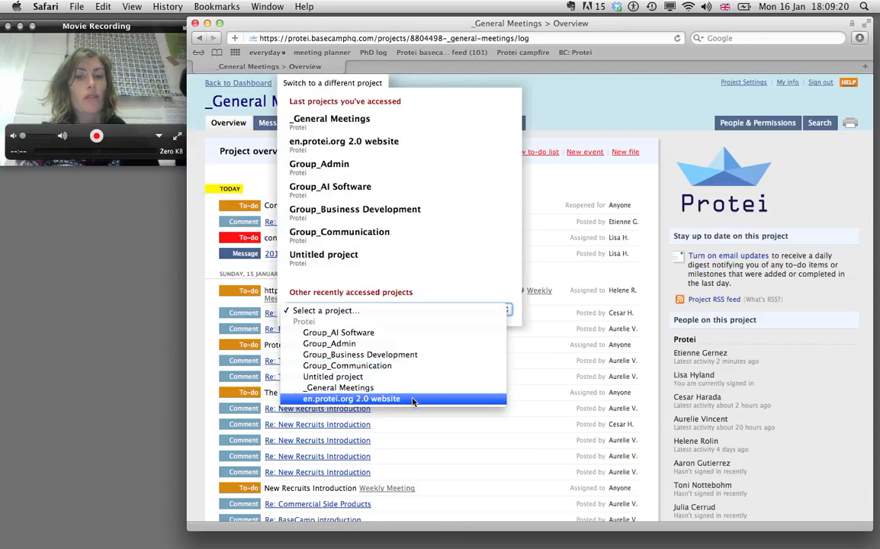
left_click(411, 355)
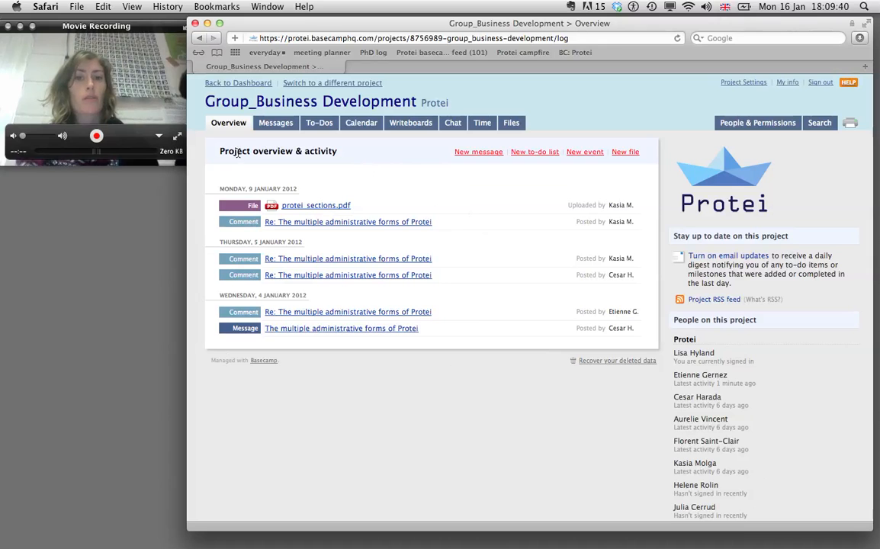
Step: Go back to the dashboard and open the Group_Electronics project overview
left_click(238, 84)
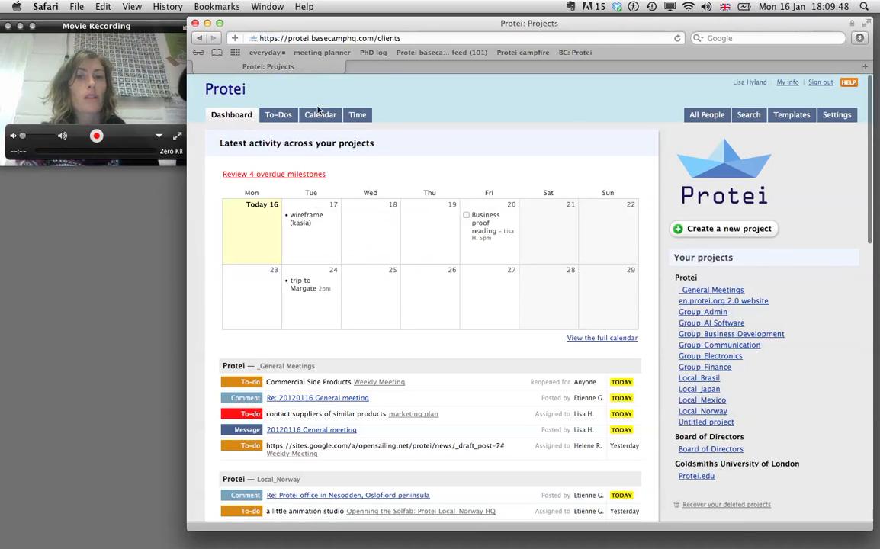
left_click(704, 302)
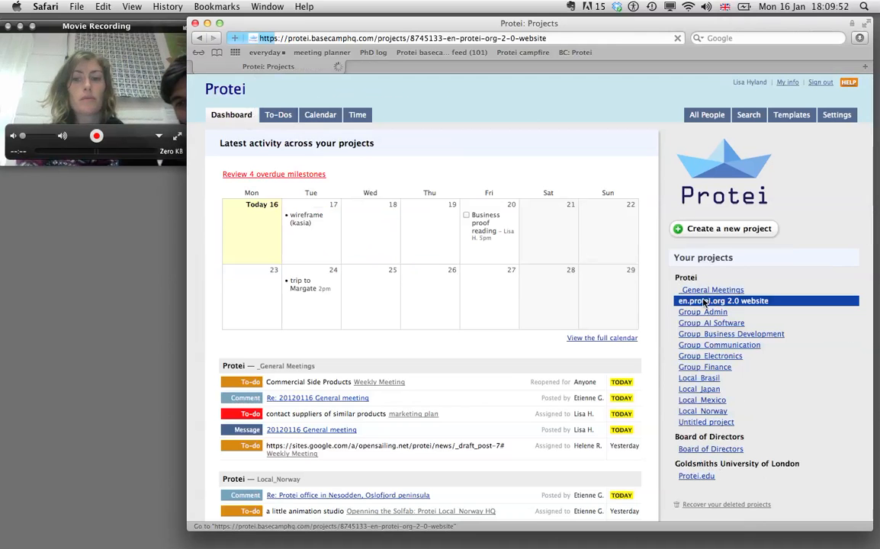
left_click(711, 358)
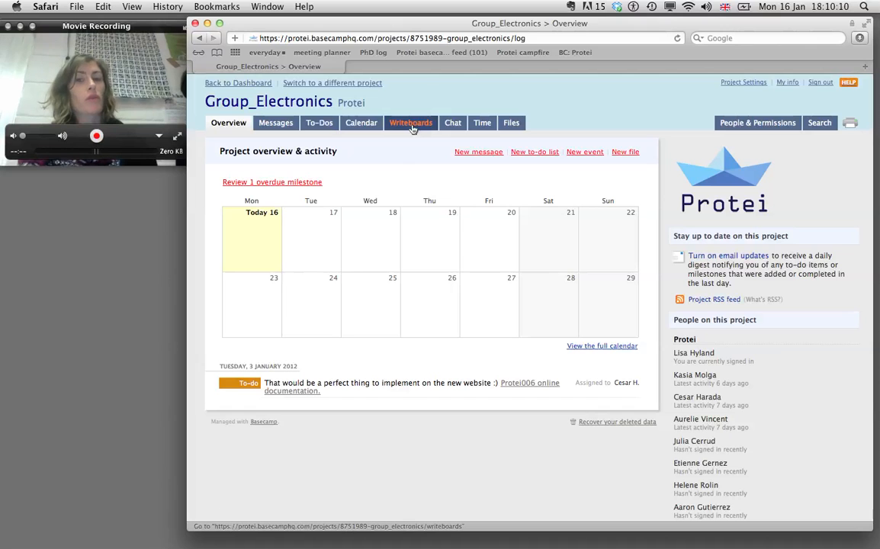
Step: View Group_Electronics' empty Time tracking page, then bring up the recent projects list
left_click(482, 124)
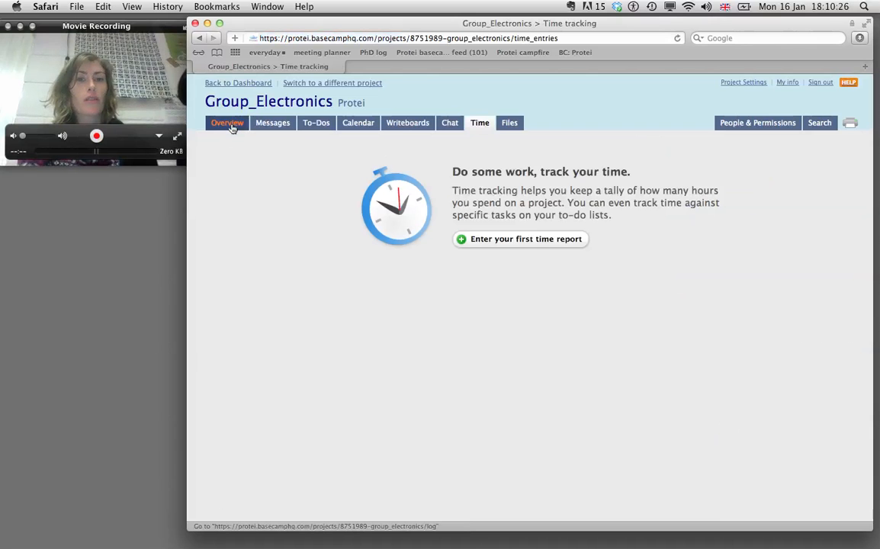
left_click(305, 84)
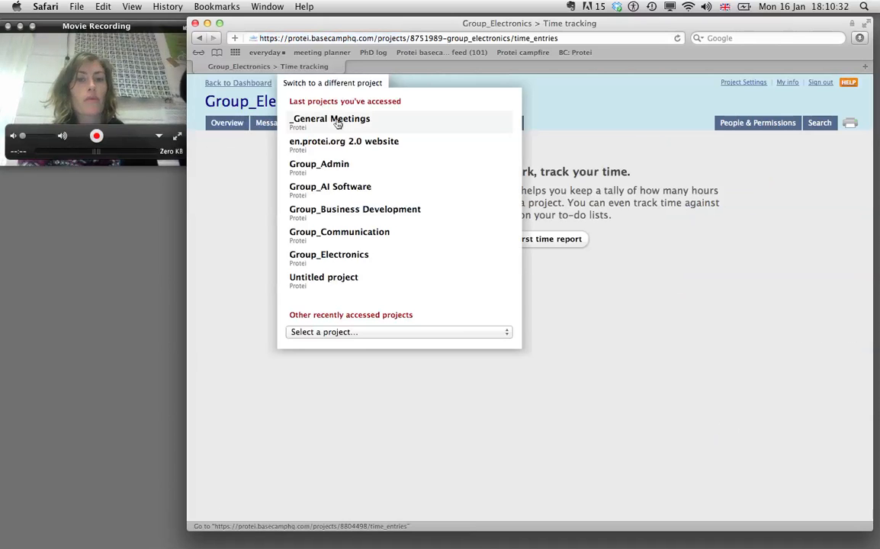
Step: Switch to Group_Admin and begin a new entry in its Time tracking log
left_click(336, 169)
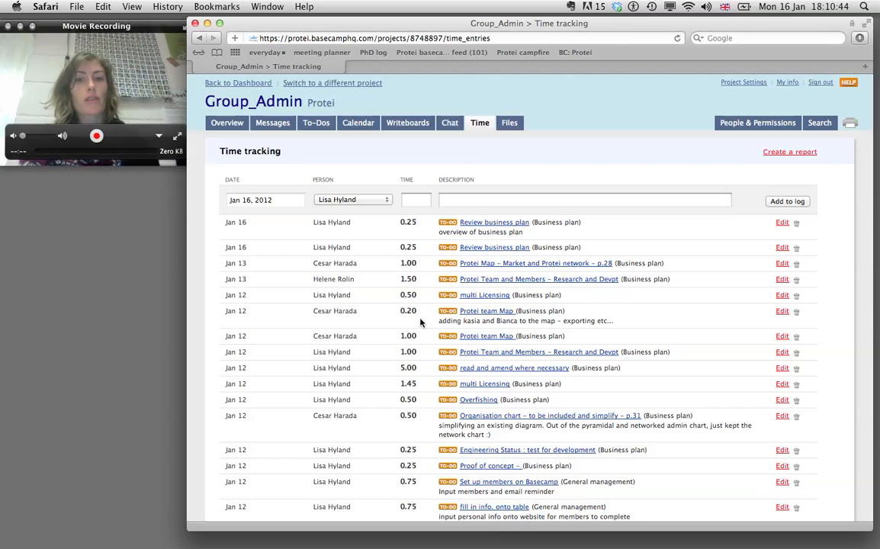
left_click(416, 201)
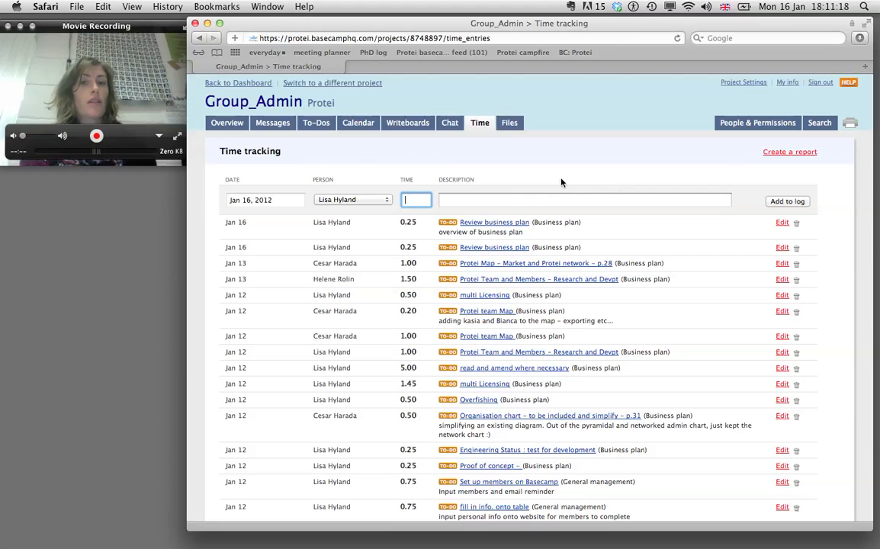
Step: Add a 1-hour 'making base camp video' time entry dated Jan 16, then view Files
left_click_drag(613, 263, 462, 270)
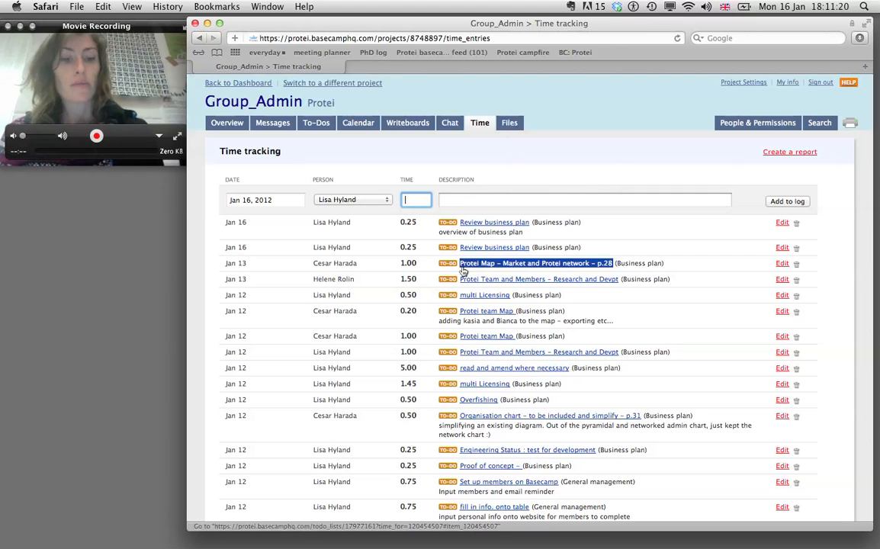
type("1")
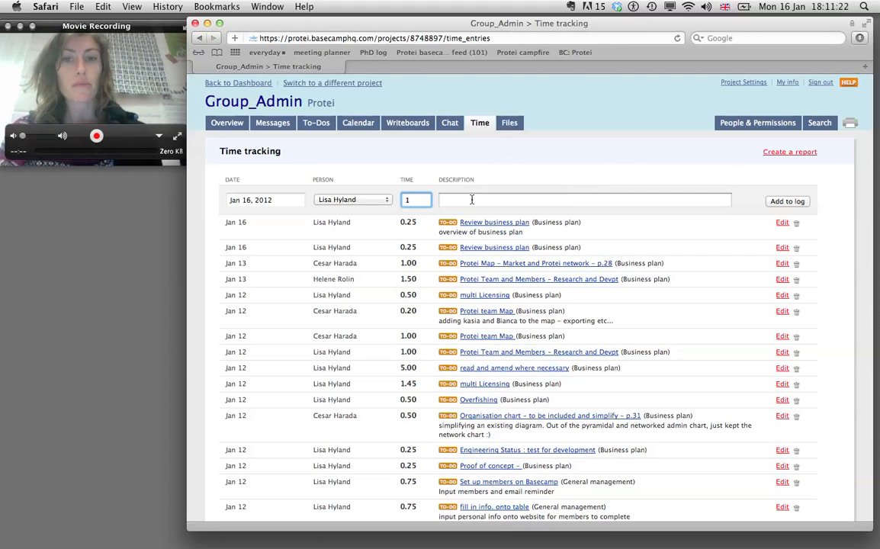
left_click(472, 199)
type("making base camp video")
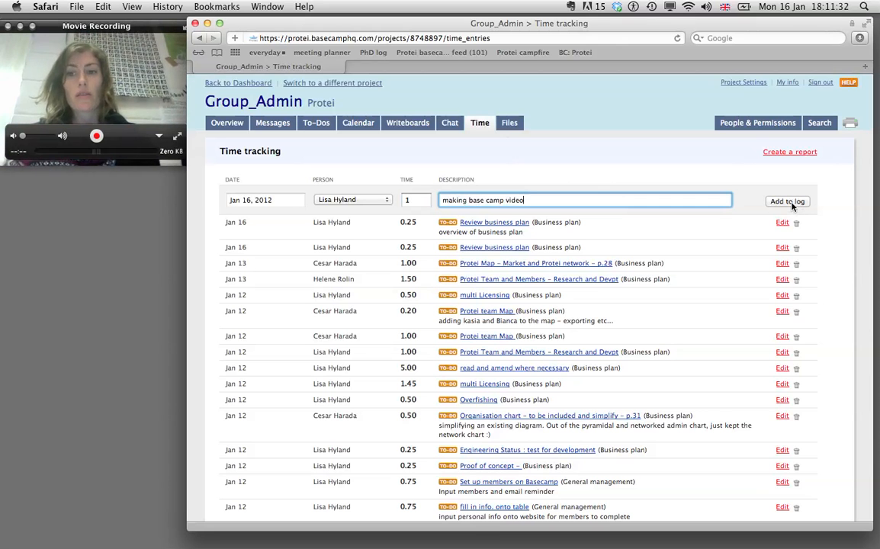
left_click(792, 204)
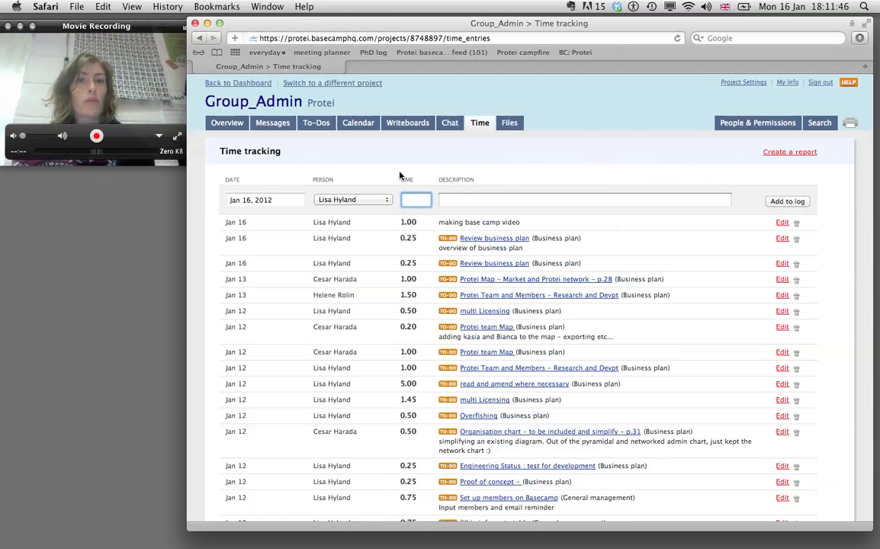
left_click(507, 123)
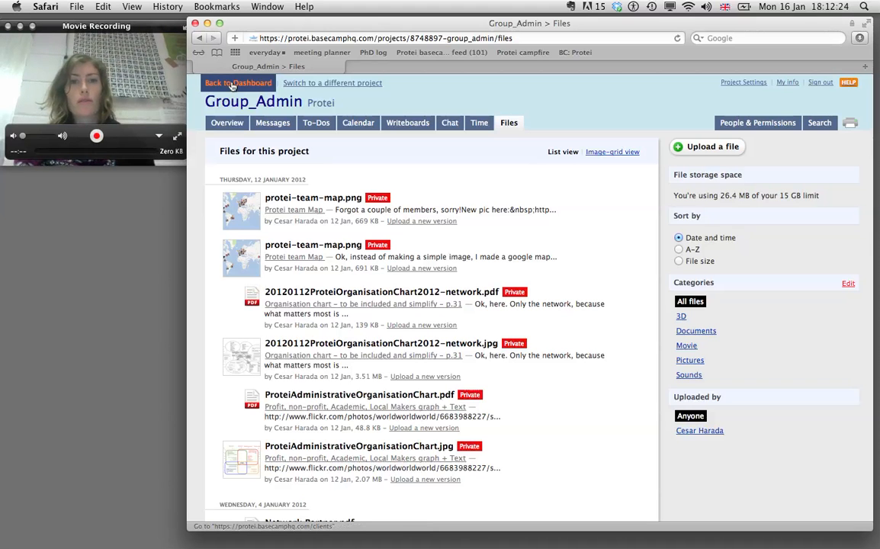
left_click(234, 85)
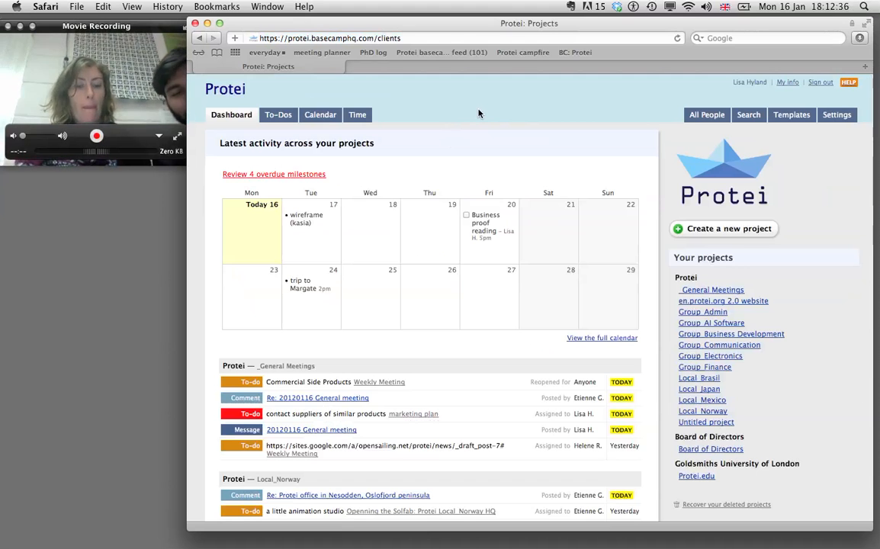
Step: Switch from Basecamp to TextEdit
key("super+Tab")
key("super+Tab")
key("super+Tab")
key("super+Tab")
key("super+Tab")
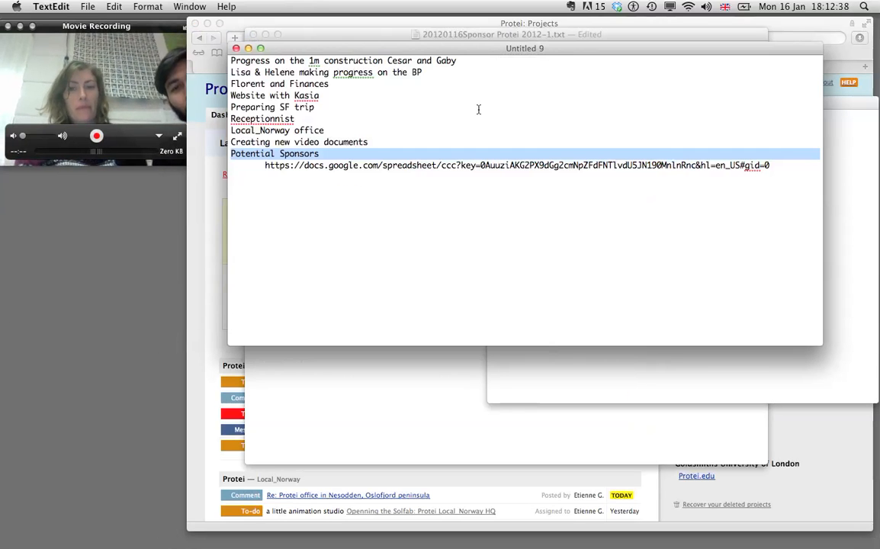
Step: In a new document, type the contact's e-mail address and enlarge its font twice
key("super+n")
key("super+a")
key("super+plus")
key("super+plus")
key("super+plus")
key("super+plus")
key("super+plus")
key("super+plus")
key("super+plus")
key("super+plus")
key("super+plus")
key("super+plus")
key("super+plus")
key("super+plus")
key("super+plus")
key("super+plus")
key("super+plus")
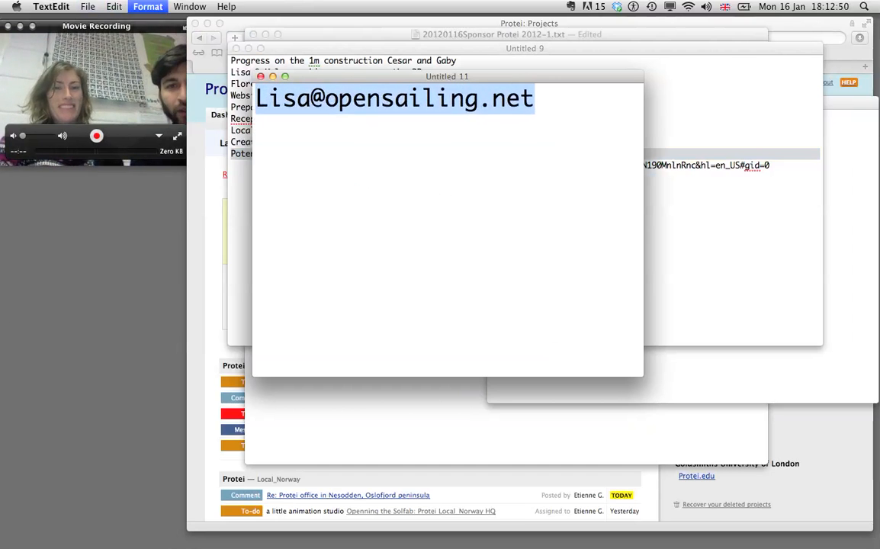
key("super+plus")
key("super+plus")
key("super+plus")
key("super+plus")
key("super+plus")
key("super+plus")
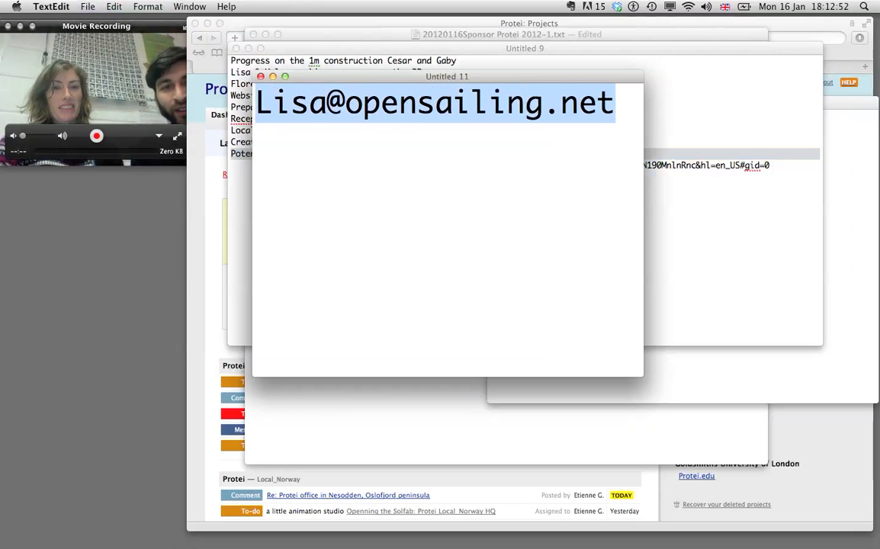